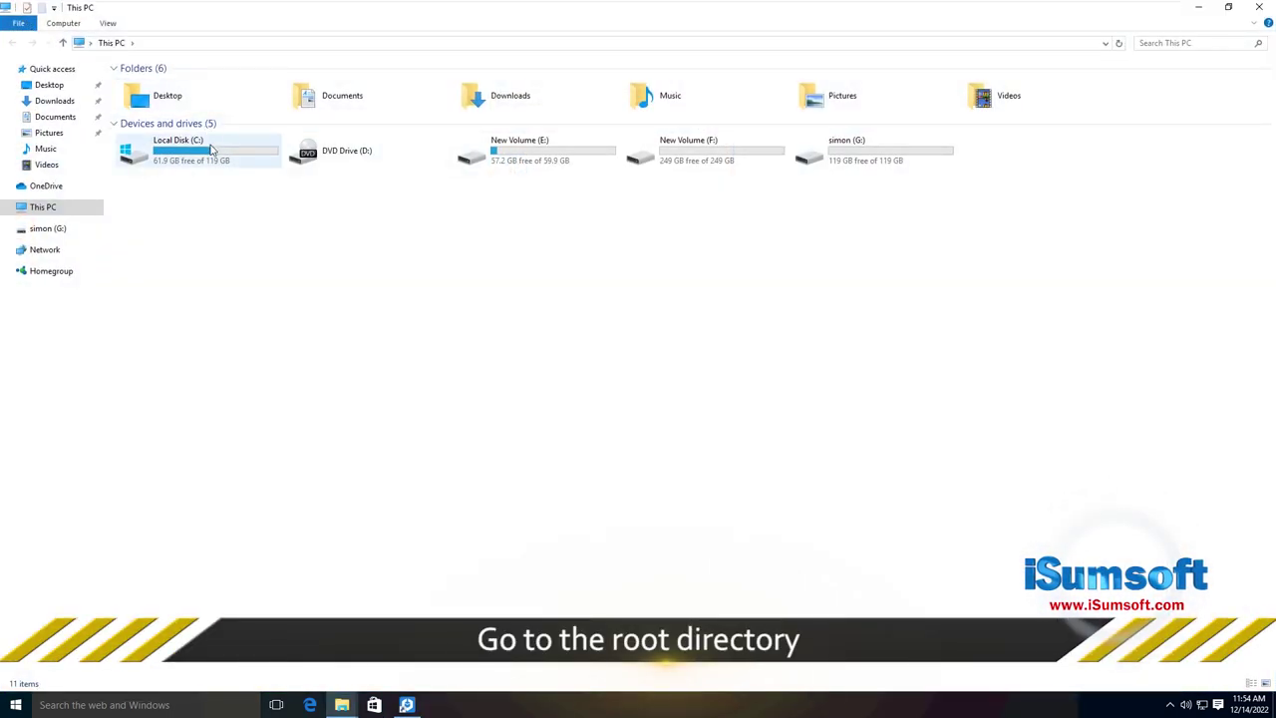
# - Open Local Disk (C:) and its Program Files (x86) folder
pyautogui.click(197, 154)
pyautogui.doubleClick(197, 153)
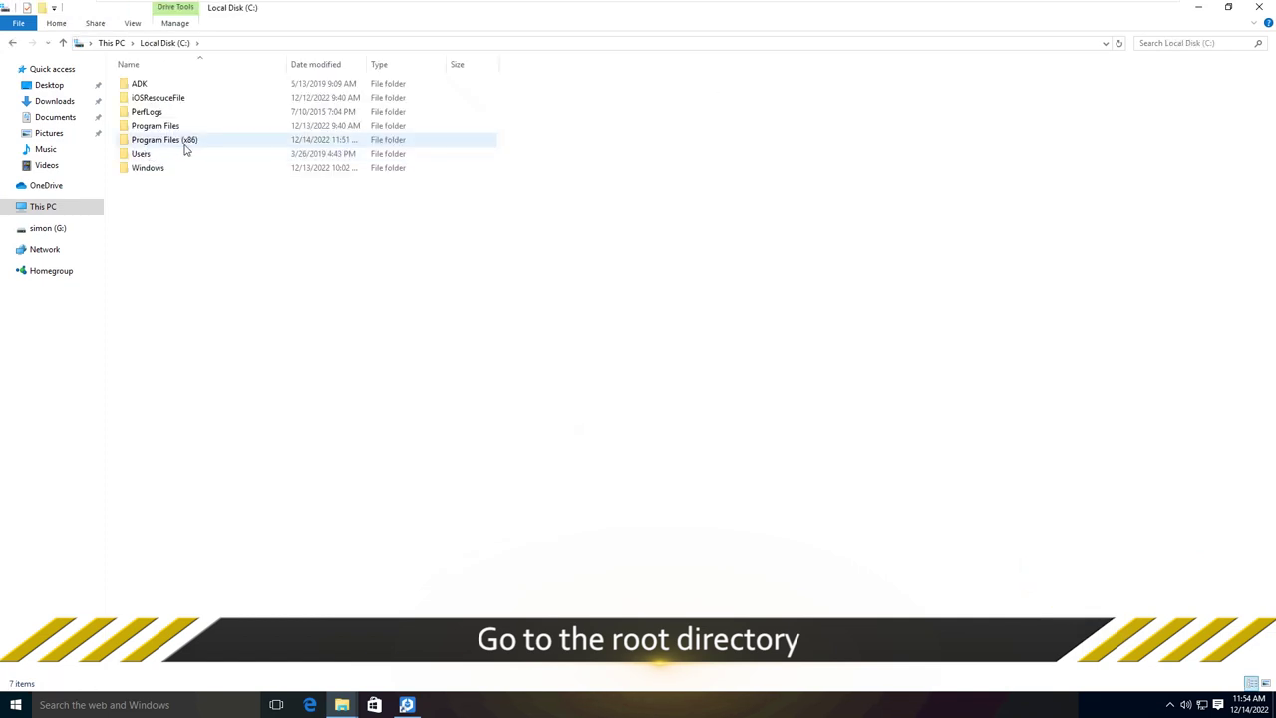
pyautogui.doubleClick(162, 145)
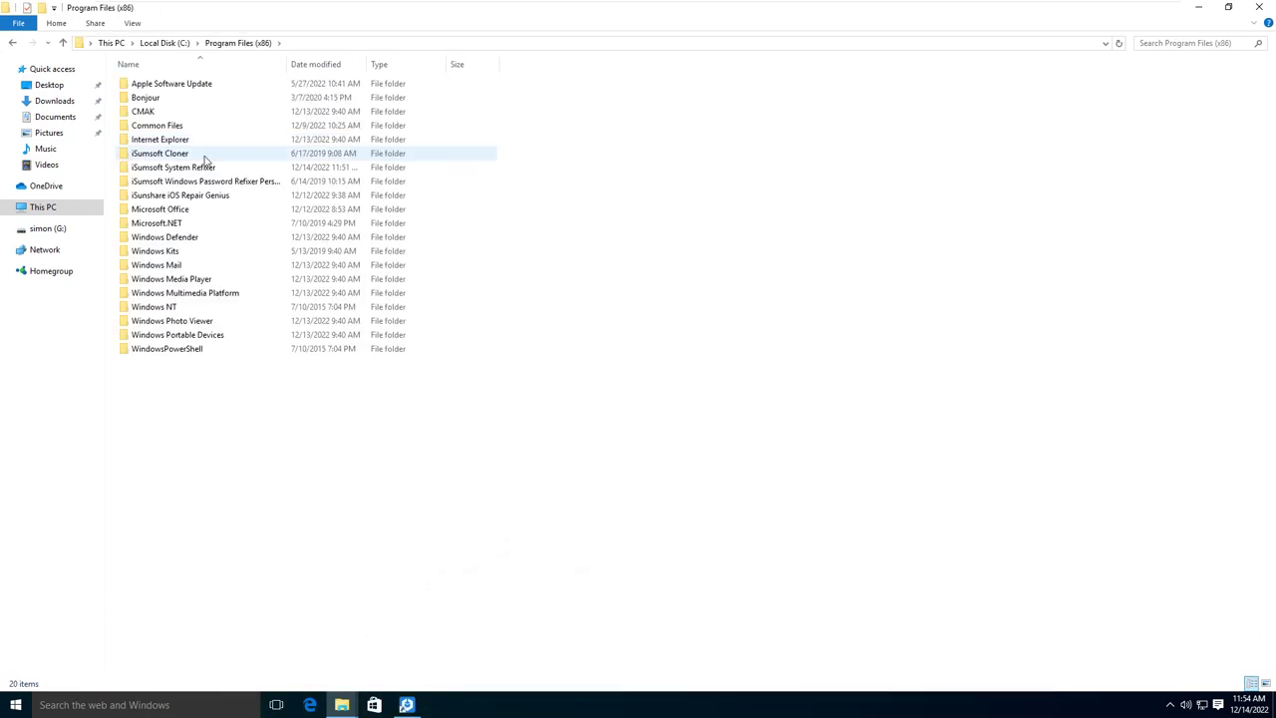
# - Select the six program folders from Internet Explorer through Microsoft Office together
pyautogui.click(159, 159)
pyautogui.click(166, 171)
pyautogui.click(167, 189)
pyautogui.click(166, 196)
pyautogui.click(165, 209)
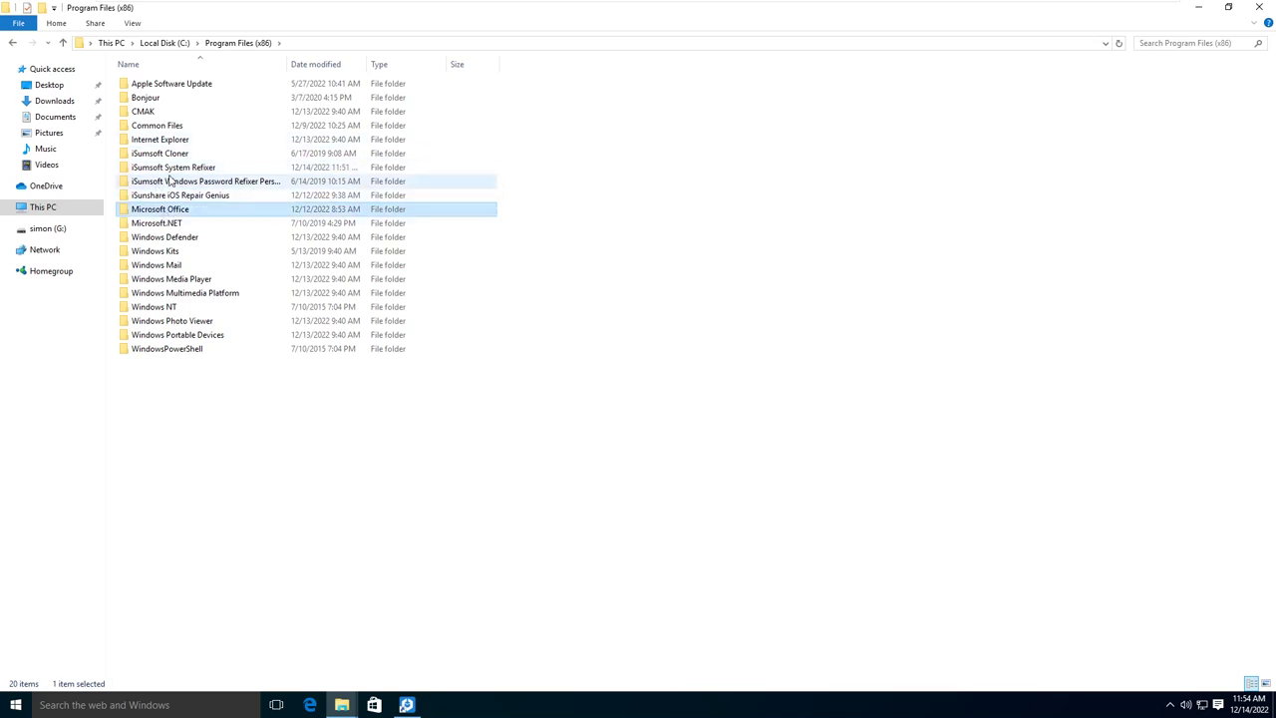
pyautogui.keyDown('ctrl'); pyautogui.click(177, 141); pyautogui.keyUp('ctrl')
pyautogui.keyDown('ctrl'); pyautogui.click(172, 155); pyautogui.keyUp('ctrl')
pyautogui.keyDown('ctrl'); pyautogui.click(170, 168); pyautogui.keyUp('ctrl')
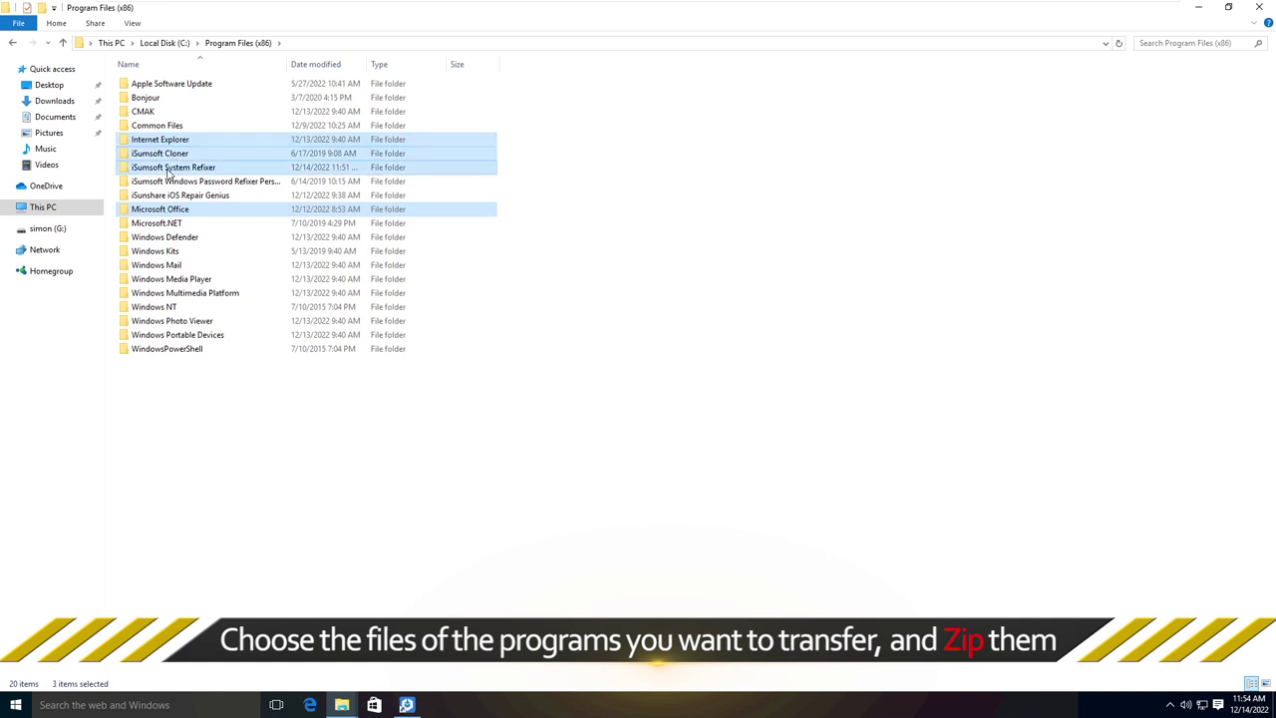
pyautogui.keyDown('ctrl'); pyautogui.click(167, 183); pyautogui.keyUp('ctrl')
pyautogui.keyDown('ctrl'); pyautogui.click(147, 197); pyautogui.keyUp('ctrl')
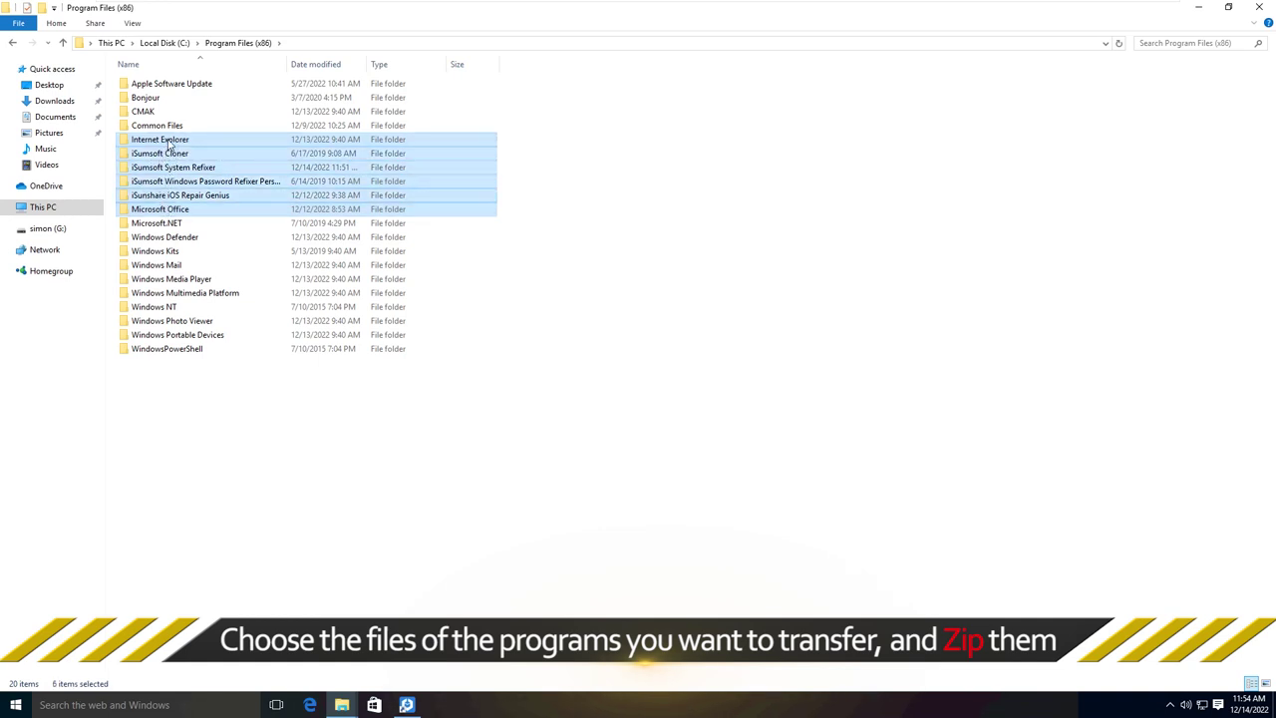
# - Pack the six selected folders into a ZIP archive named Program Files (x86) with WinRAR
pyautogui.rightClick(169, 145)
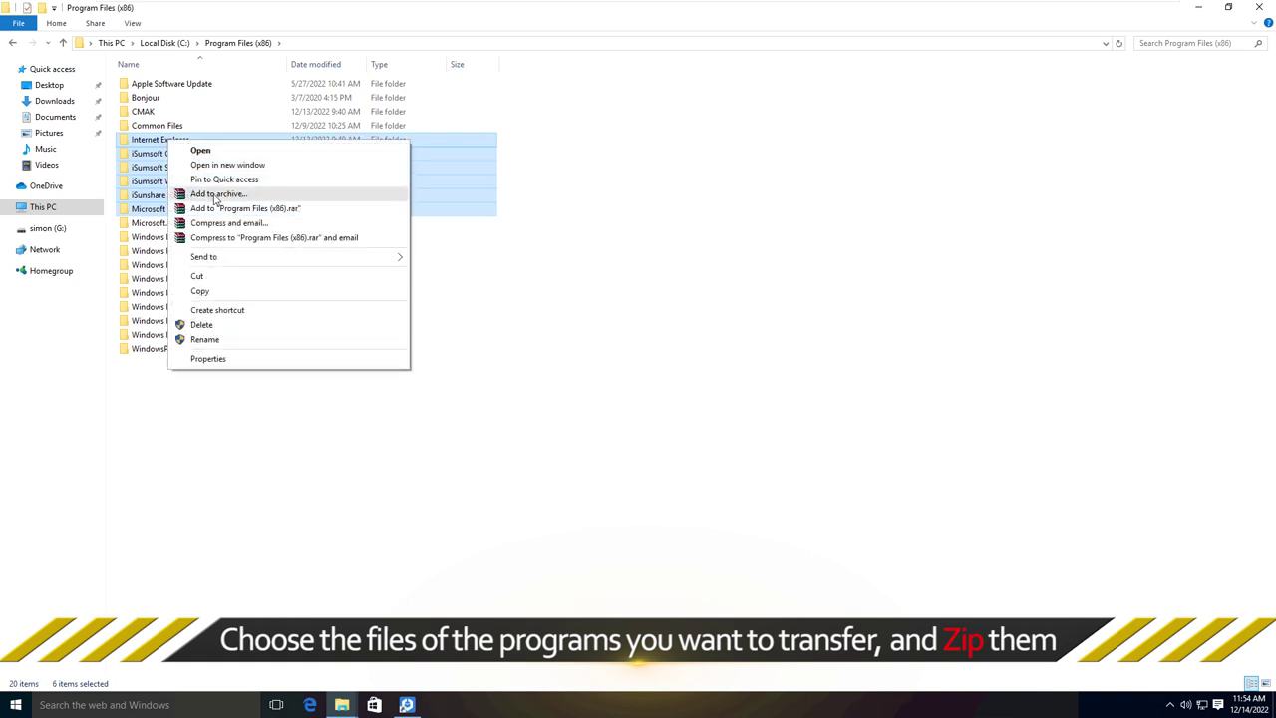
pyautogui.click(217, 193)
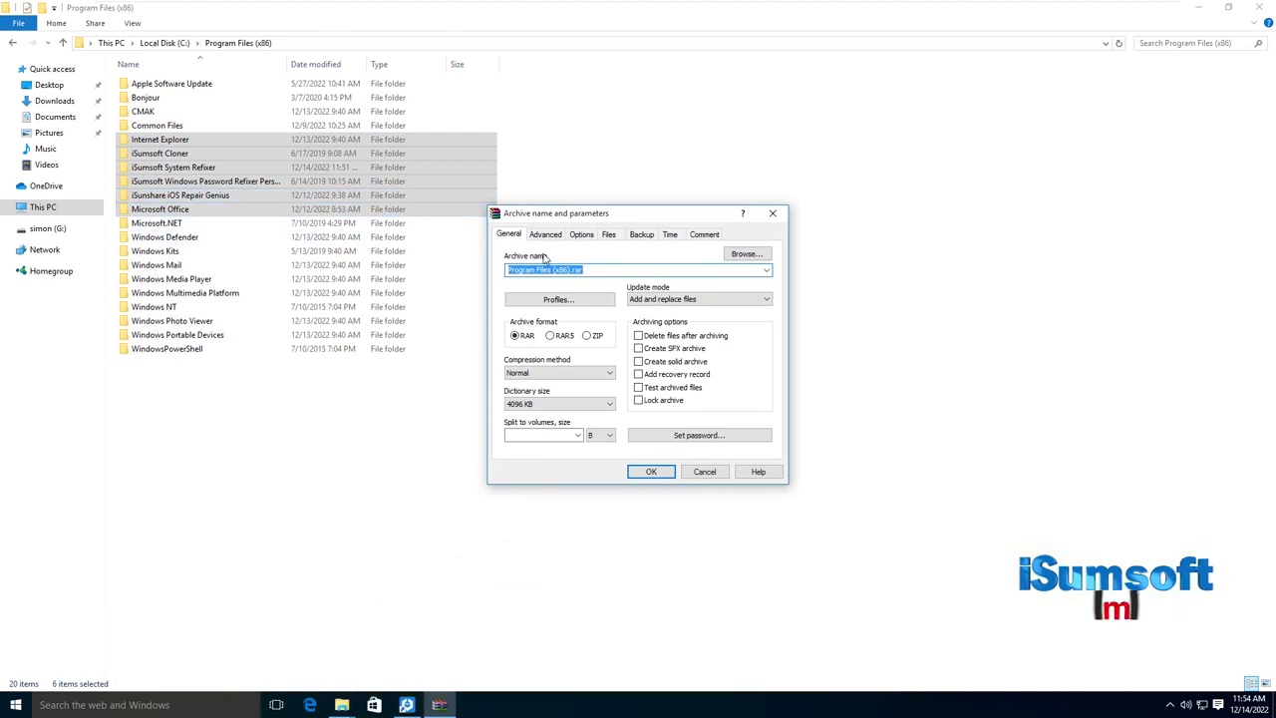
pyautogui.click(515, 338)
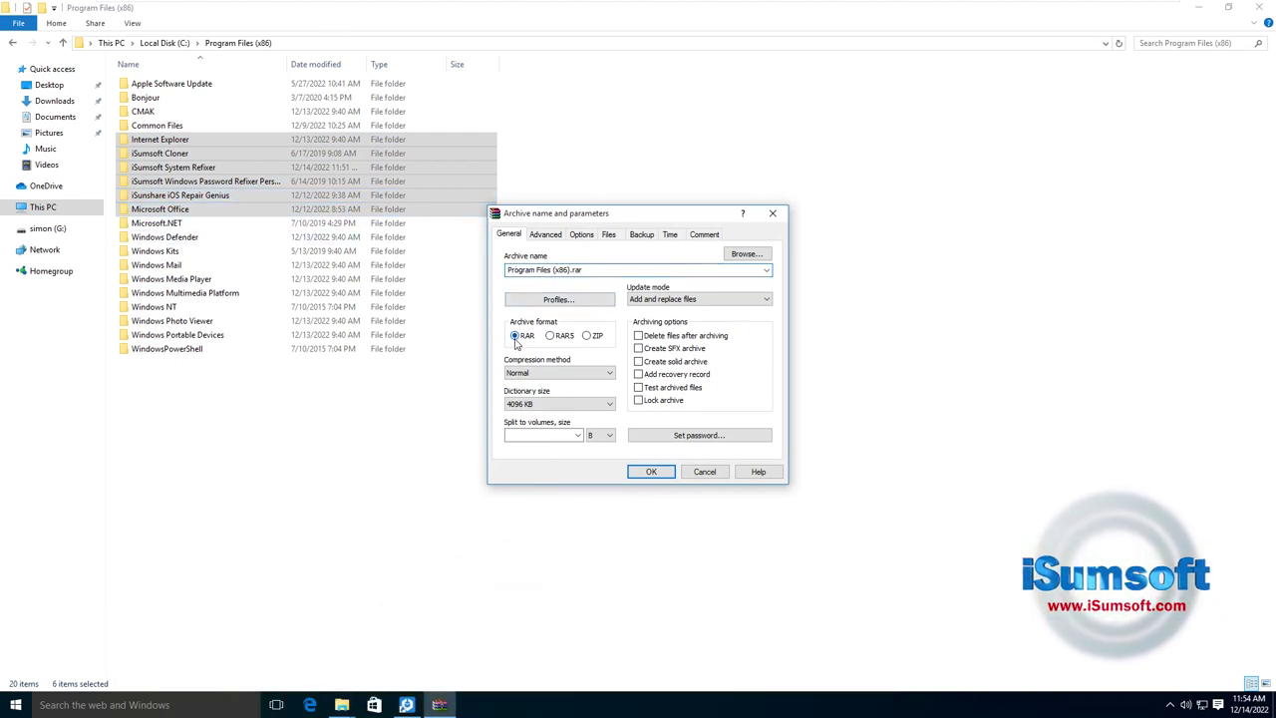
pyautogui.click(587, 337)
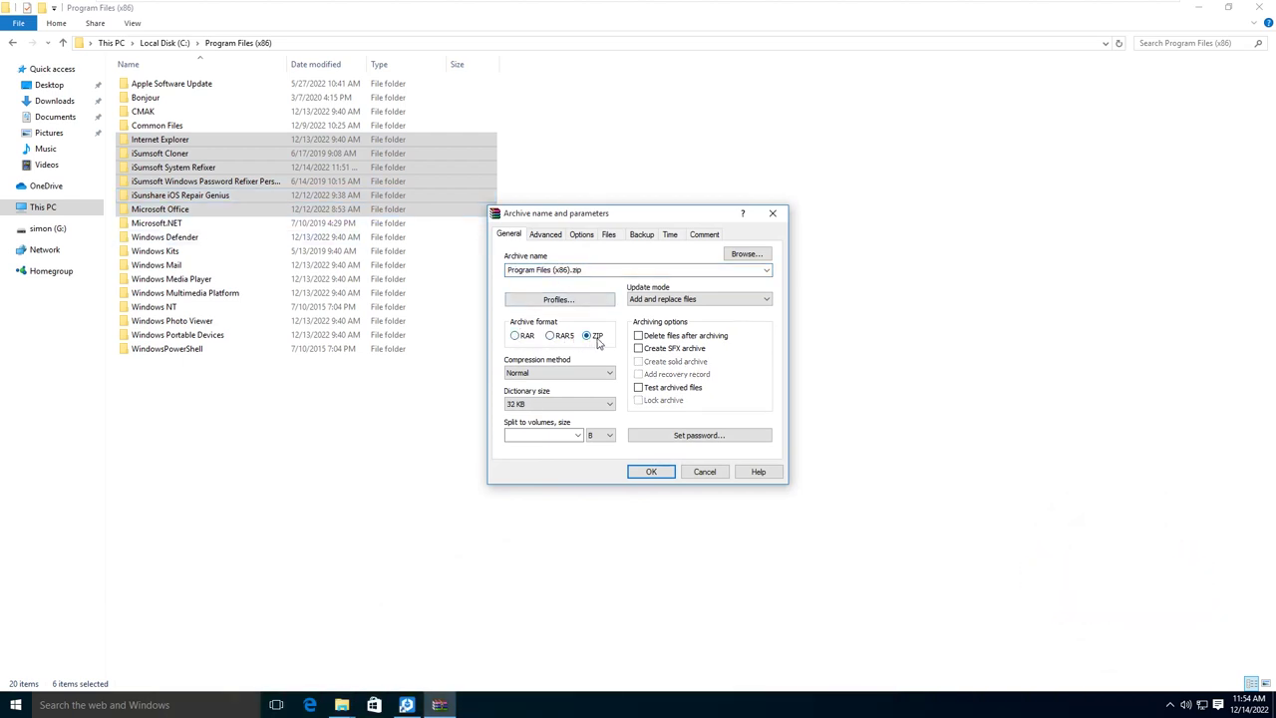
pyautogui.click(651, 471)
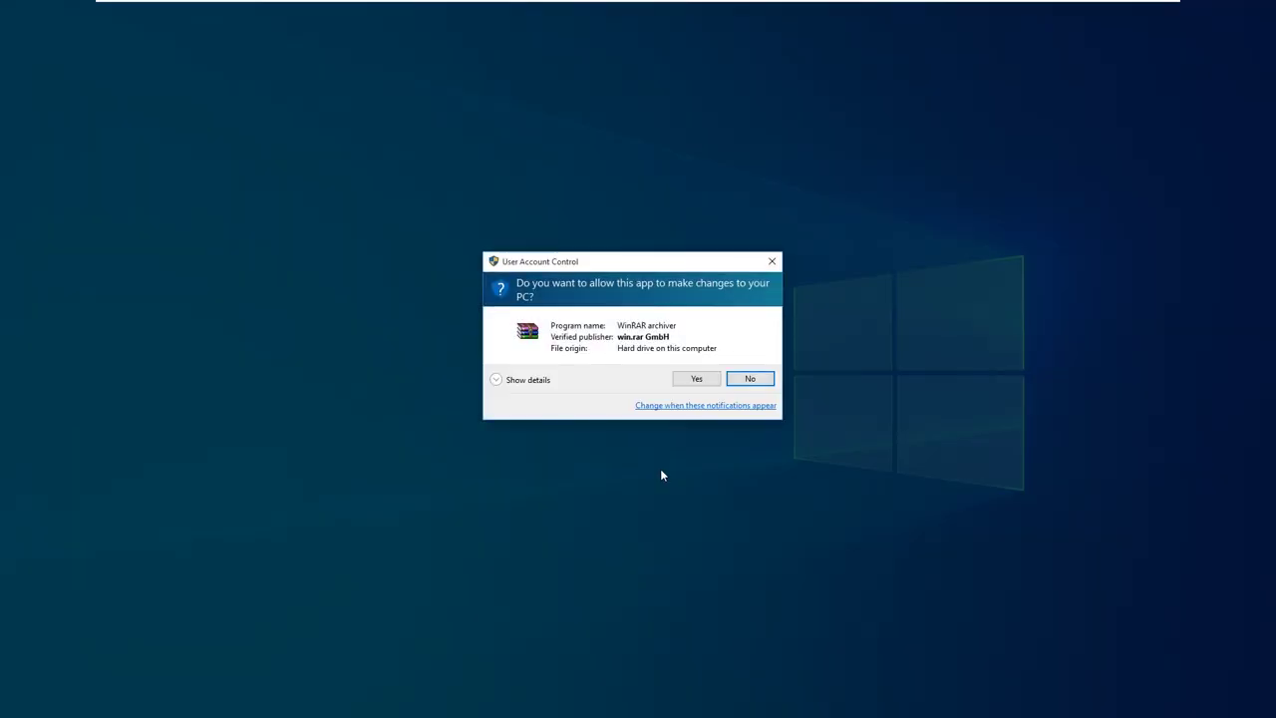
pyautogui.click(695, 379)
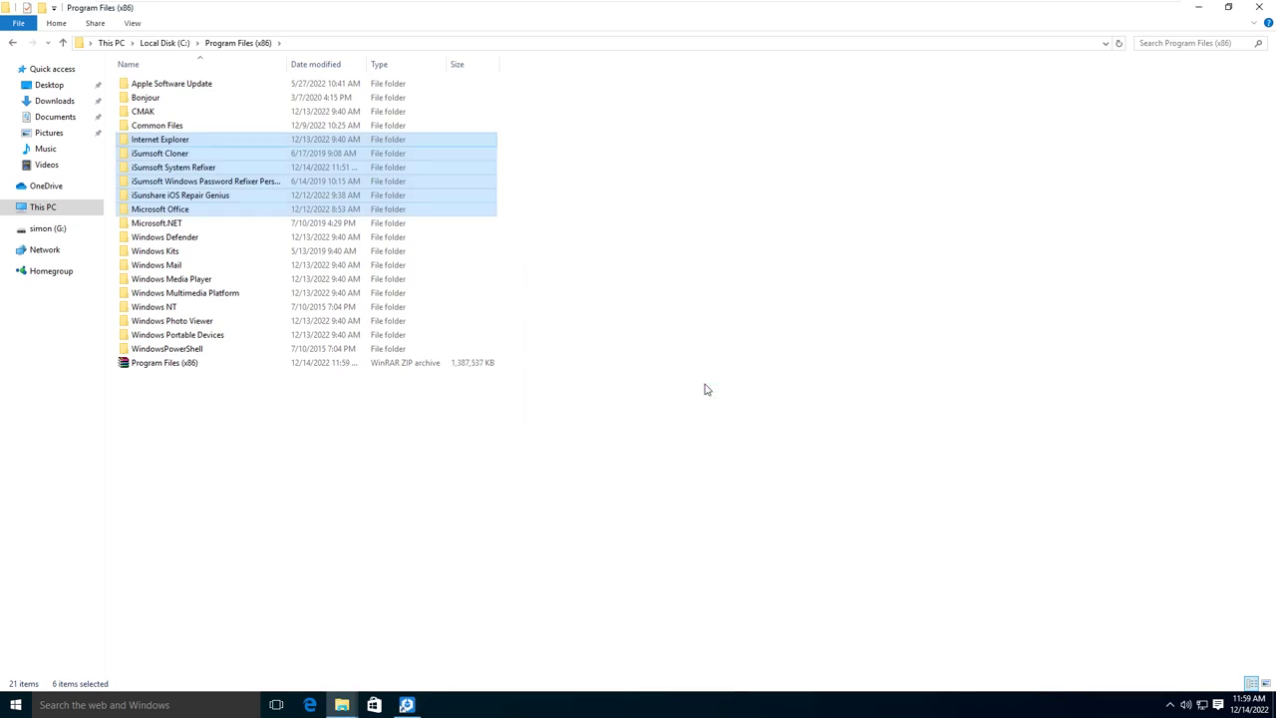
pyautogui.click(657, 429)
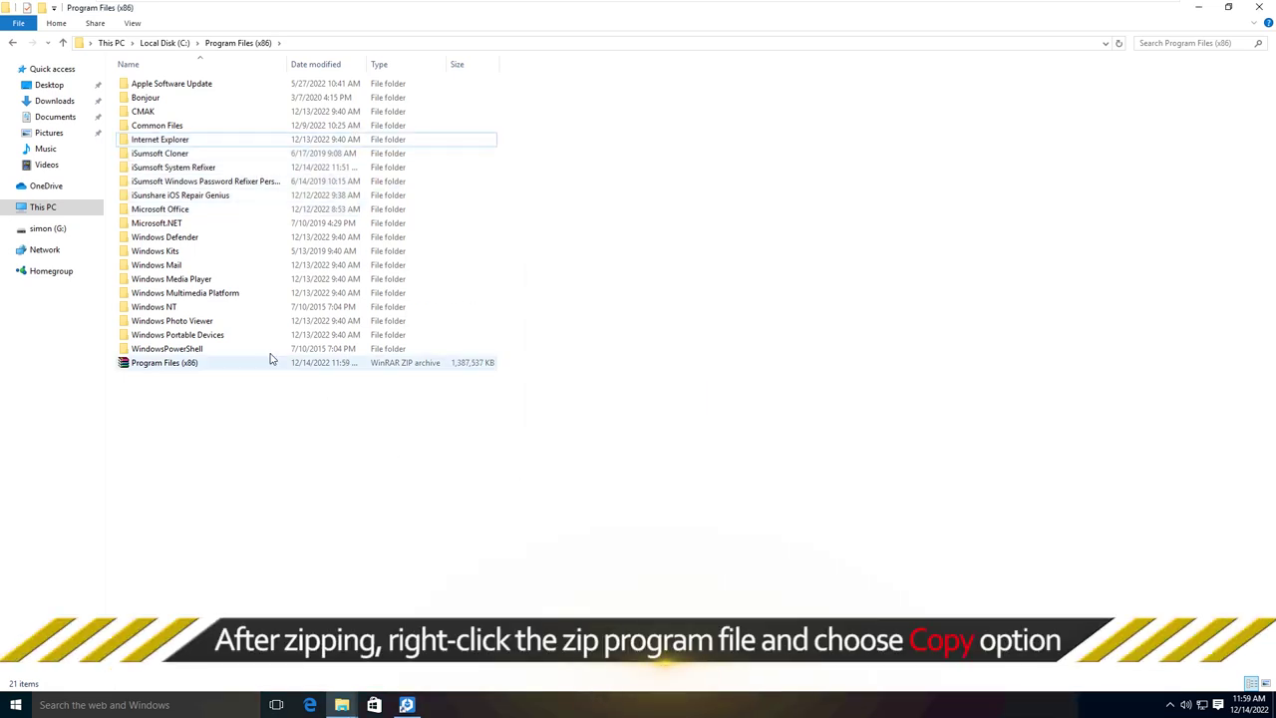
# - Copy the Program Files (x86) ZIP archive and paste it onto the USB drive simon (G:)
pyautogui.rightClick(154, 368)
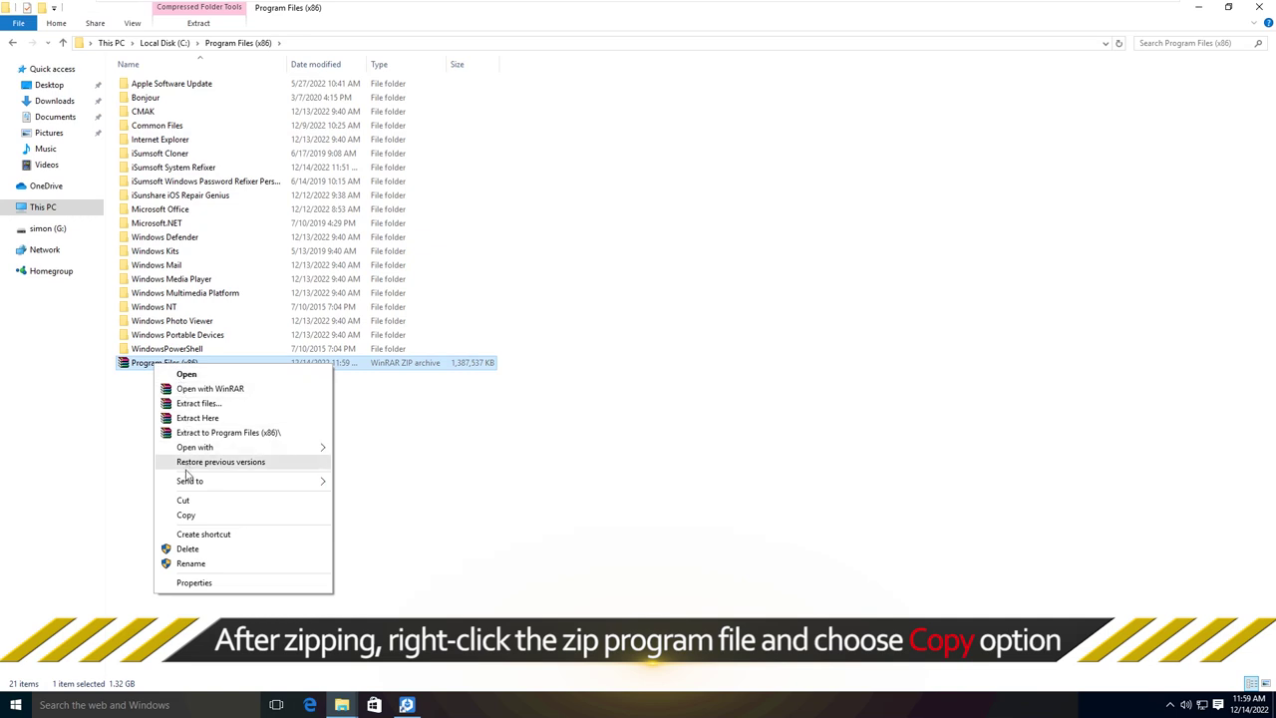
pyautogui.click(185, 515)
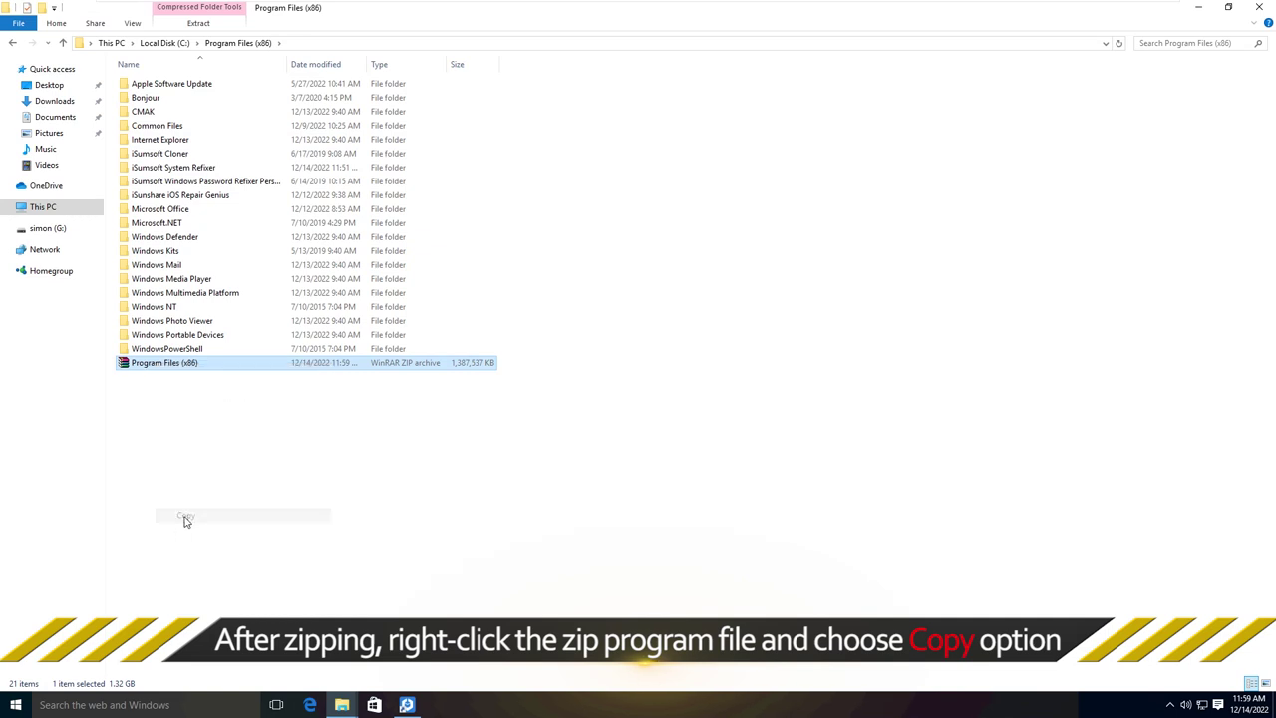
pyautogui.click(1199, 10)
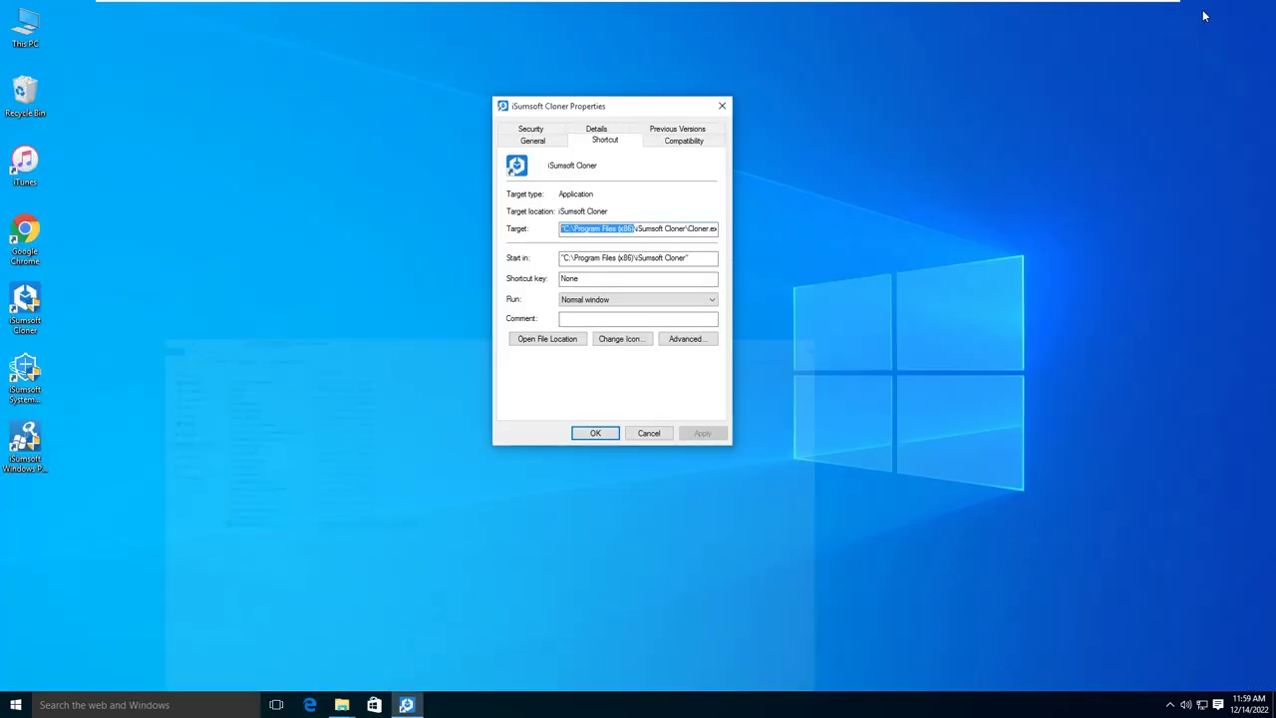
pyautogui.click(595, 433)
pyautogui.doubleClick(24, 30)
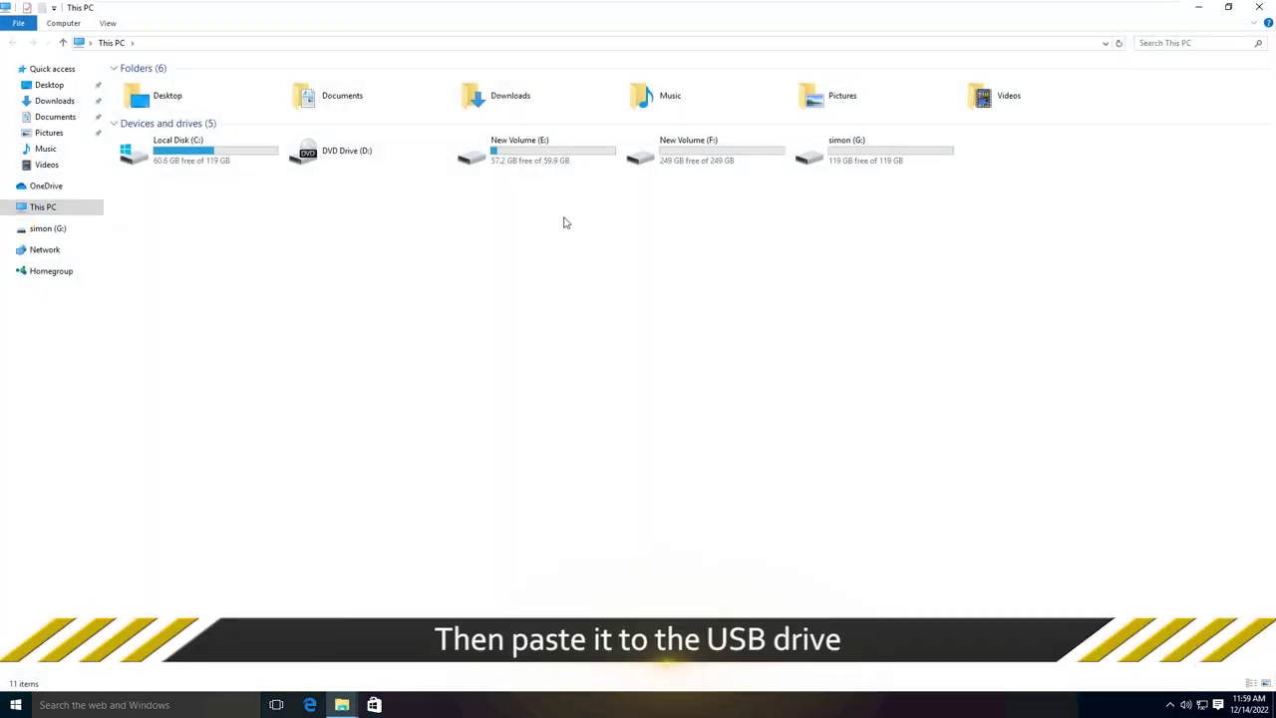
pyautogui.doubleClick(848, 159)
pyautogui.rightClick(381, 139)
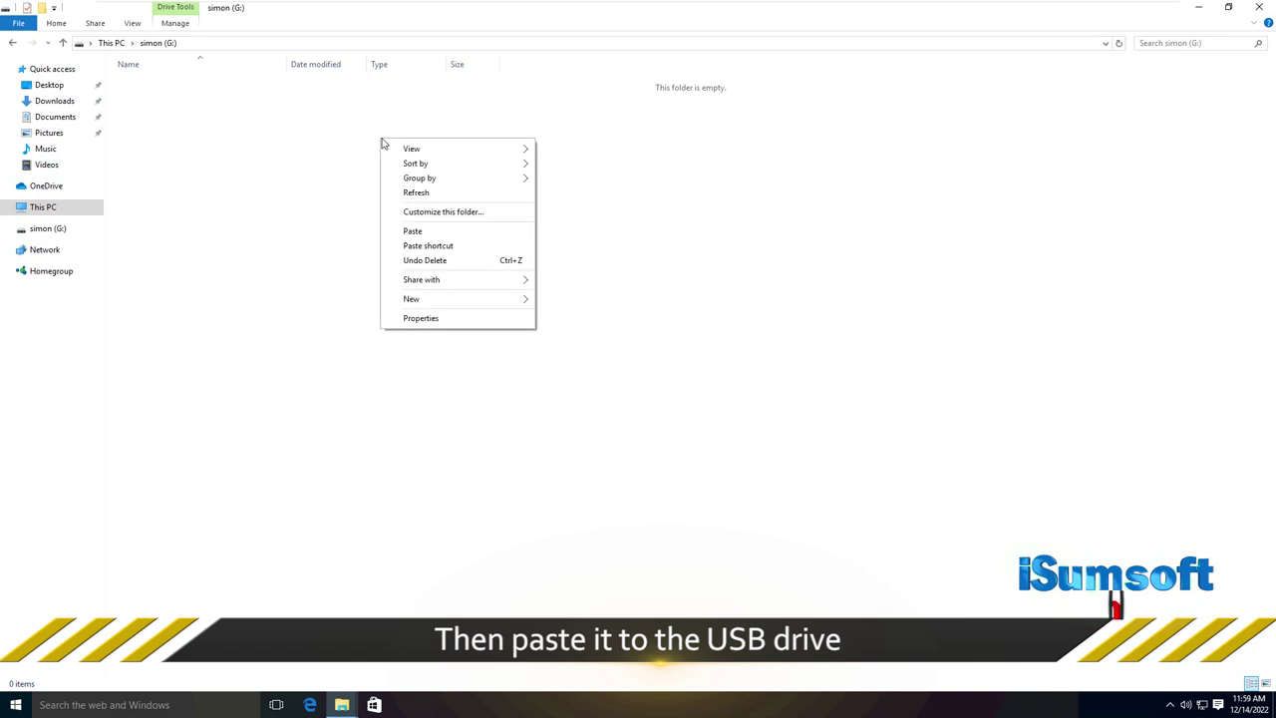
pyautogui.click(413, 233)
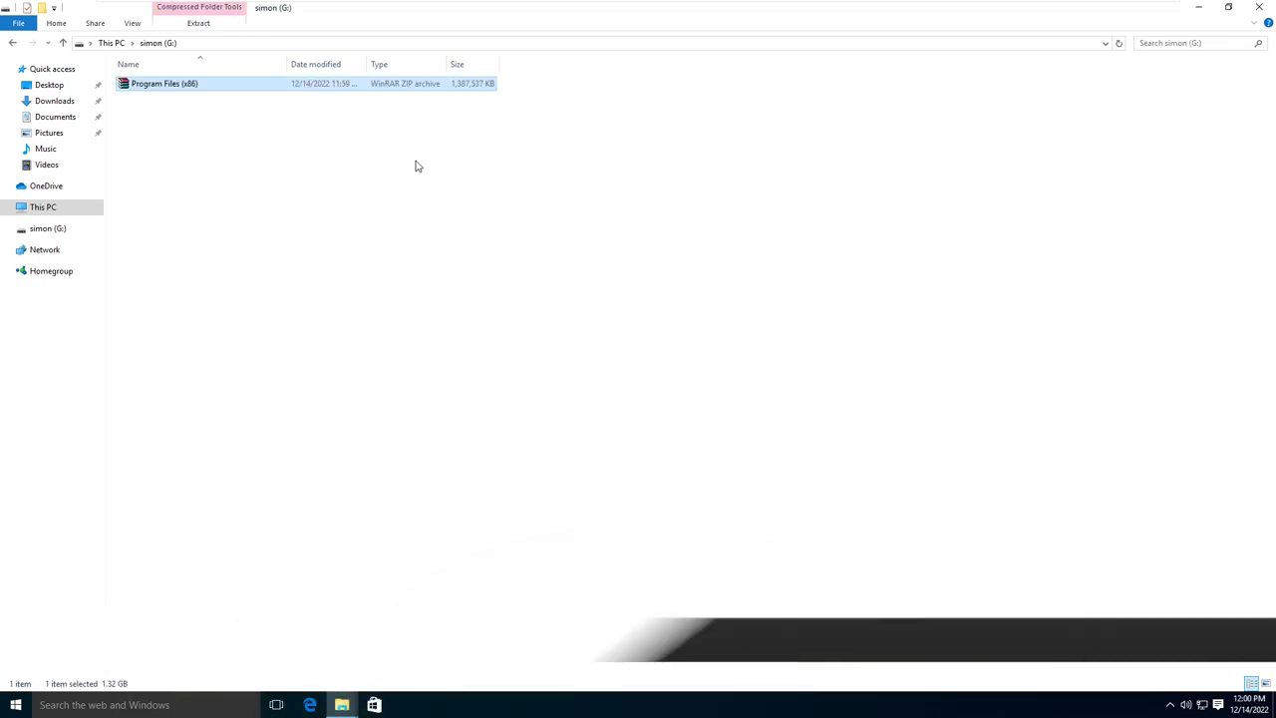
pyautogui.click(277, 144)
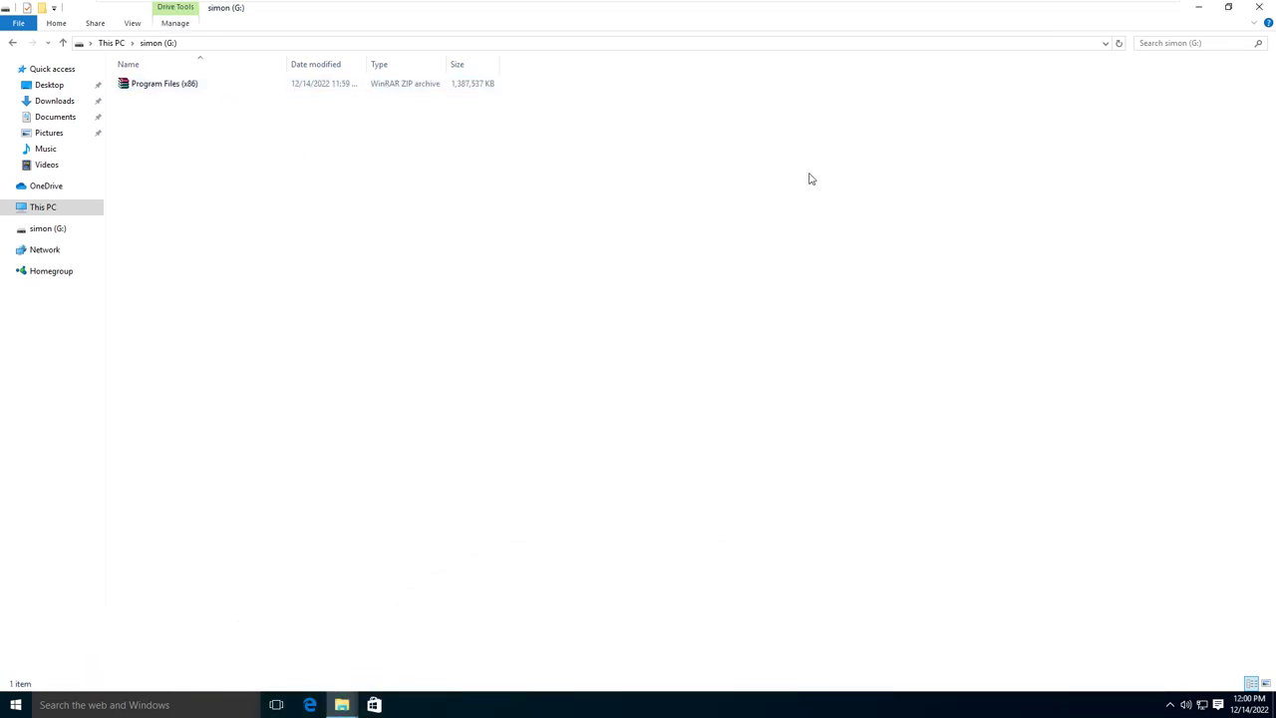
# - Close the USB drive window and return to Program Files (x86) showing the 1,121,349 KB archive
pyautogui.click(1260, 10)
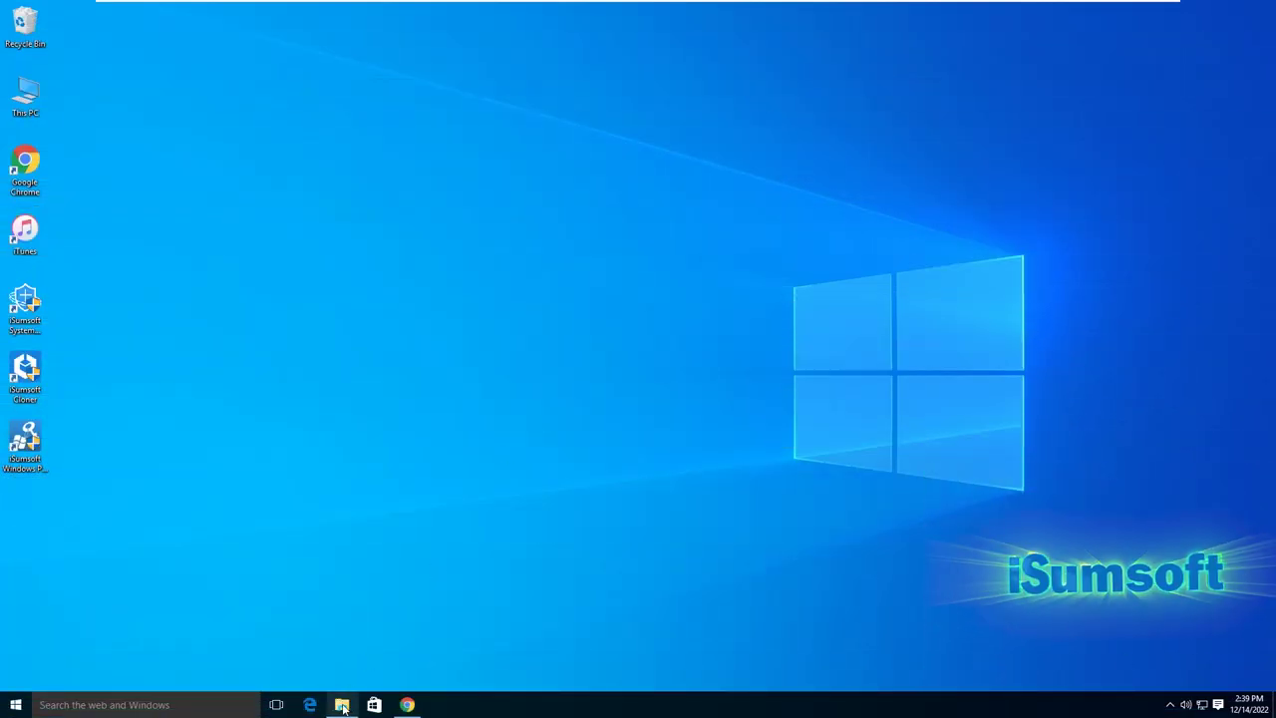
pyautogui.click(342, 704)
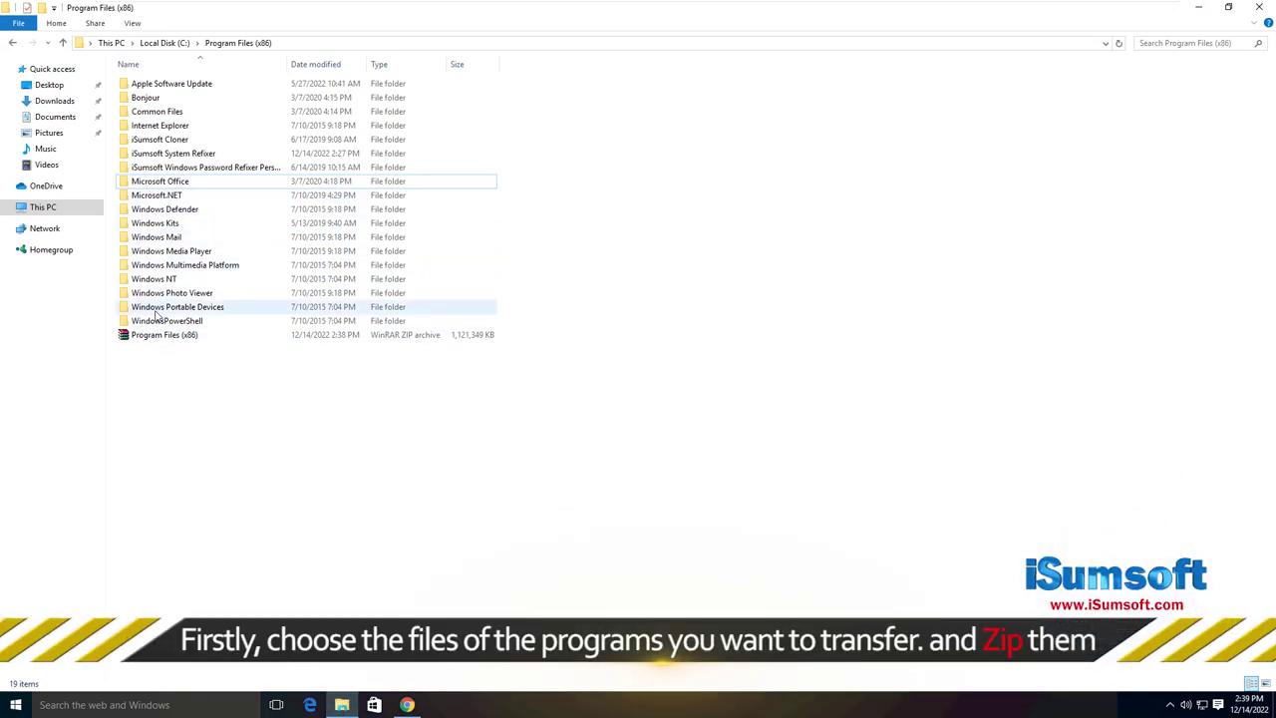
# - Minimize File Explorer and bring the Chrome window to the front
pyautogui.click(124, 337)
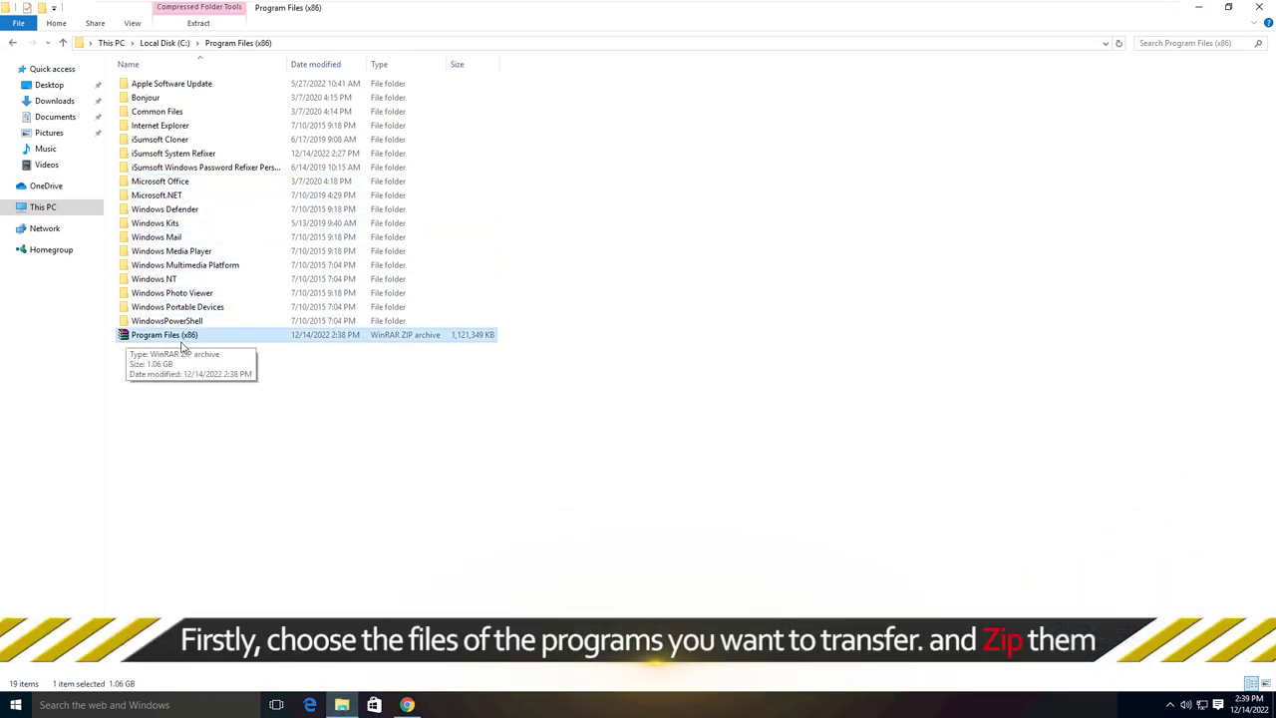
pyautogui.click(461, 410)
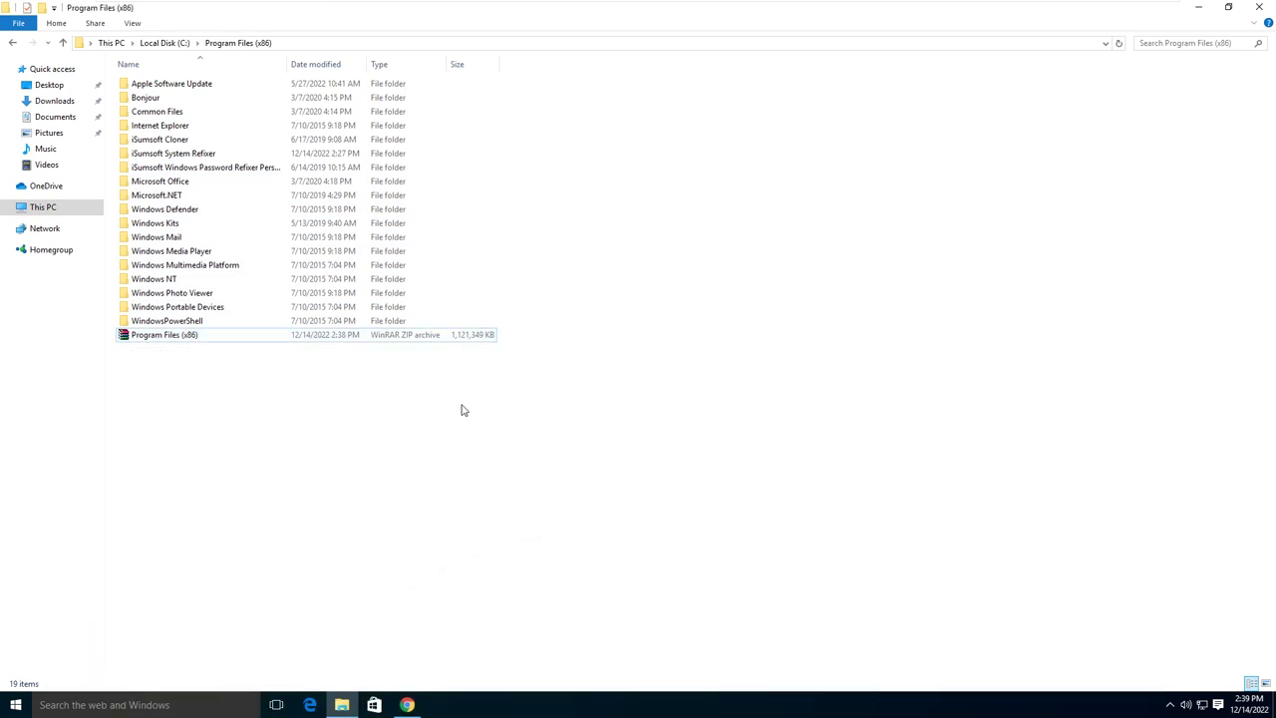
pyautogui.click(1198, 10)
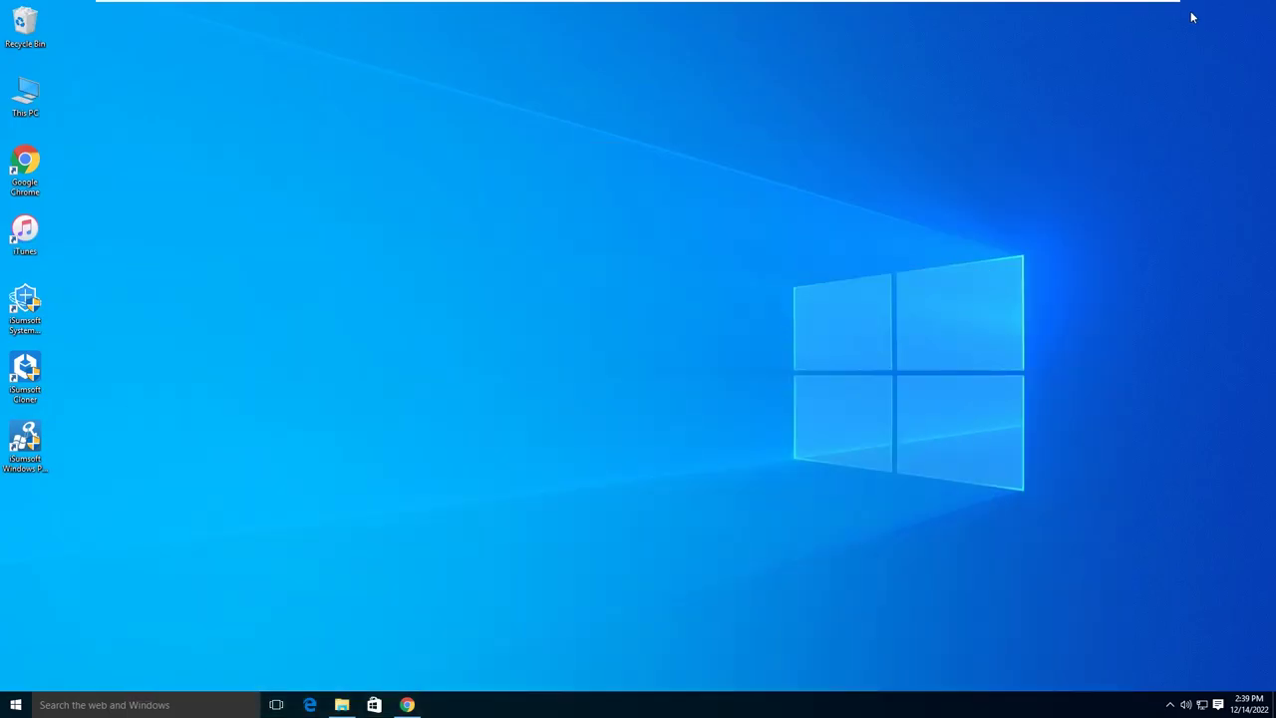
pyautogui.click(408, 704)
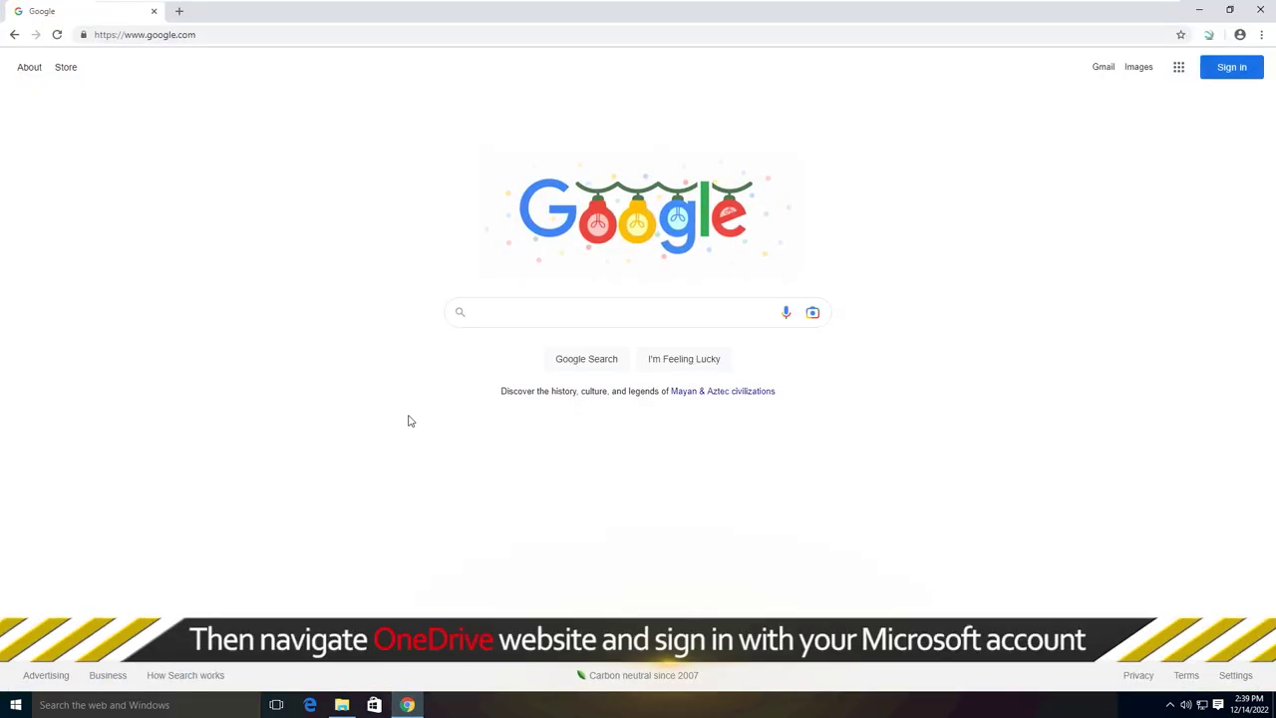
# - Search Google for 'onedrive'
pyautogui.click(522, 310)
pyautogui.write('on')
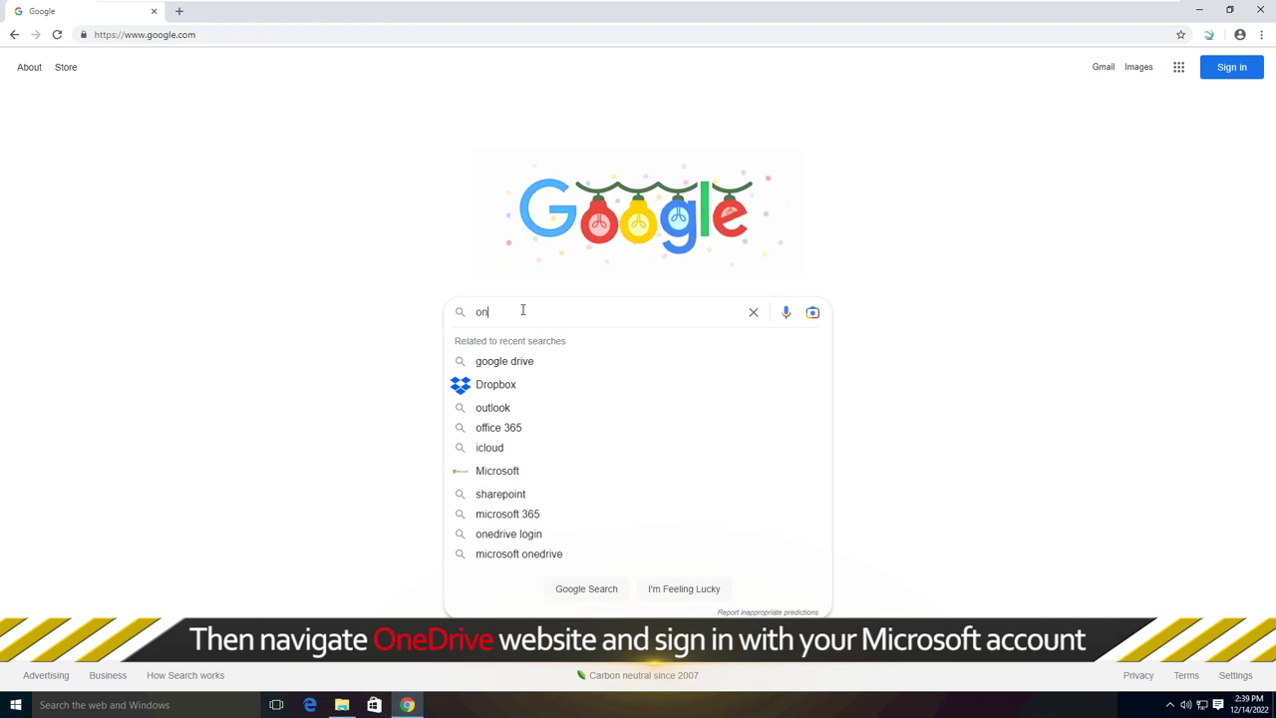
pyautogui.write('edrive')
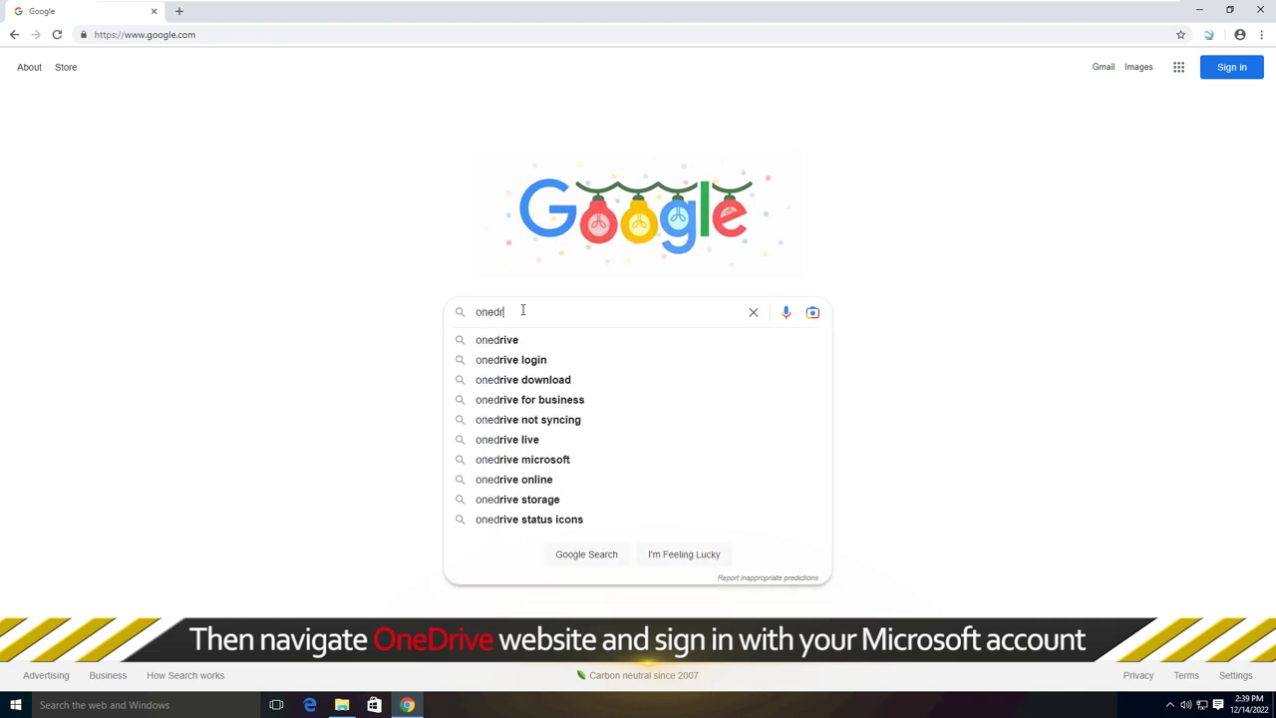
pyautogui.press('Return')
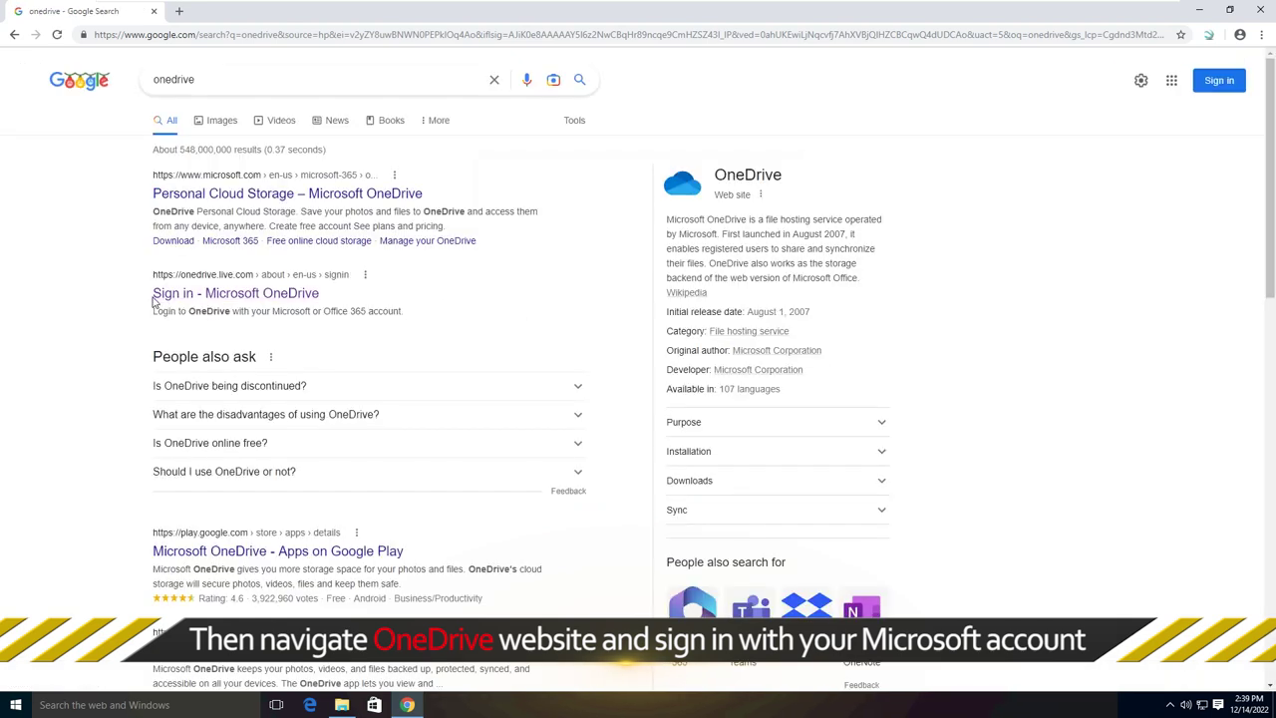
# - Sign in to OneDrive with the account e-mail, password and security code, staying signed in
pyautogui.click(199, 297)
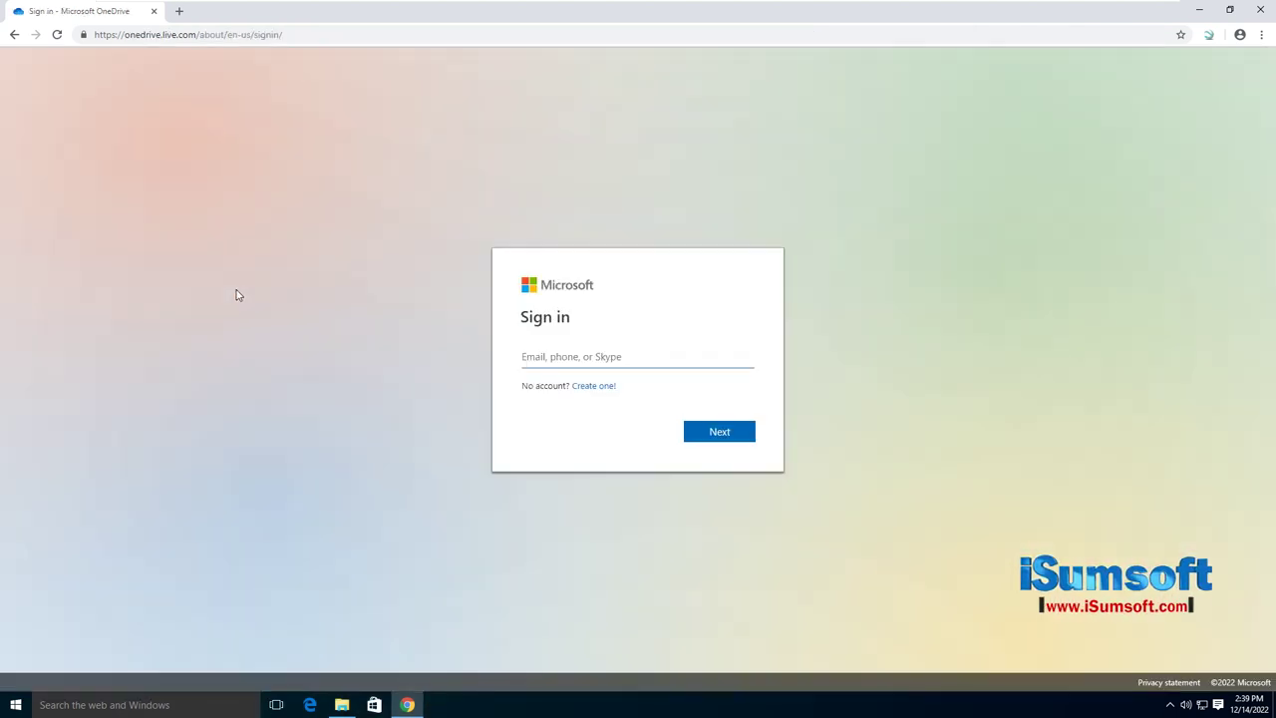
pyautogui.click(528, 356)
pyautogui.click(722, 434)
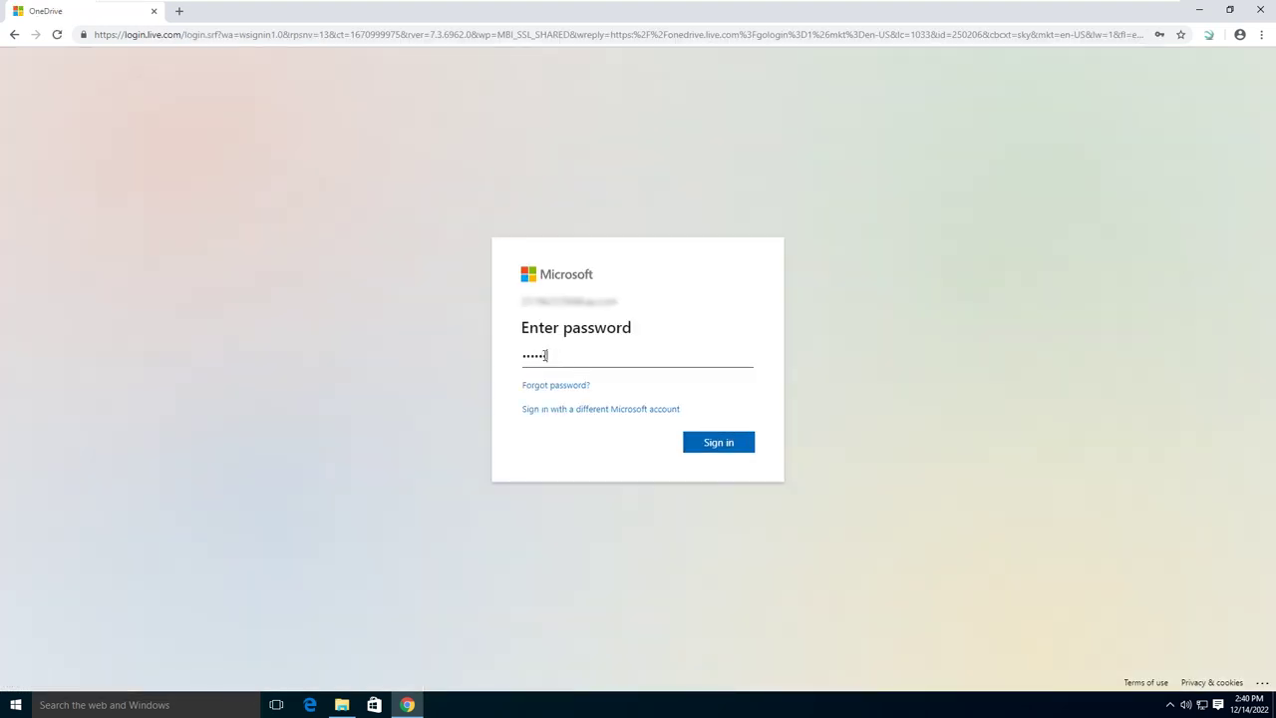
pyautogui.click(708, 443)
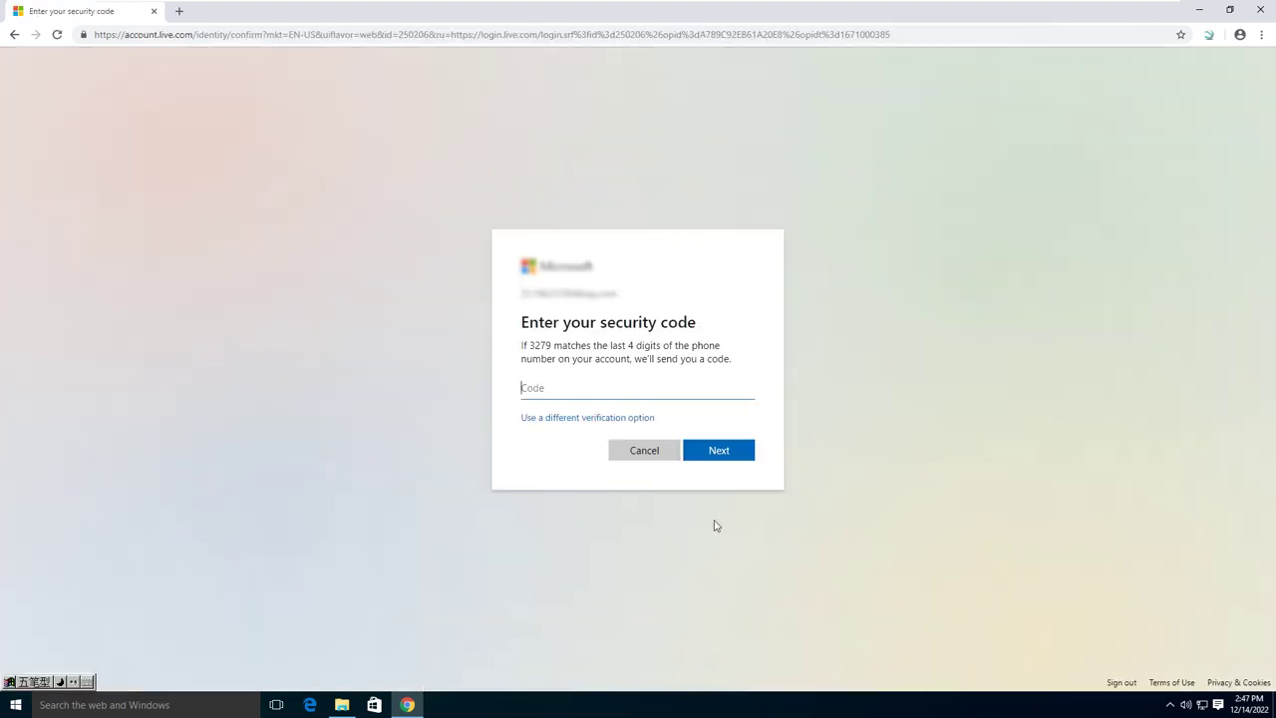
pyautogui.click(542, 387)
pyautogui.click(714, 442)
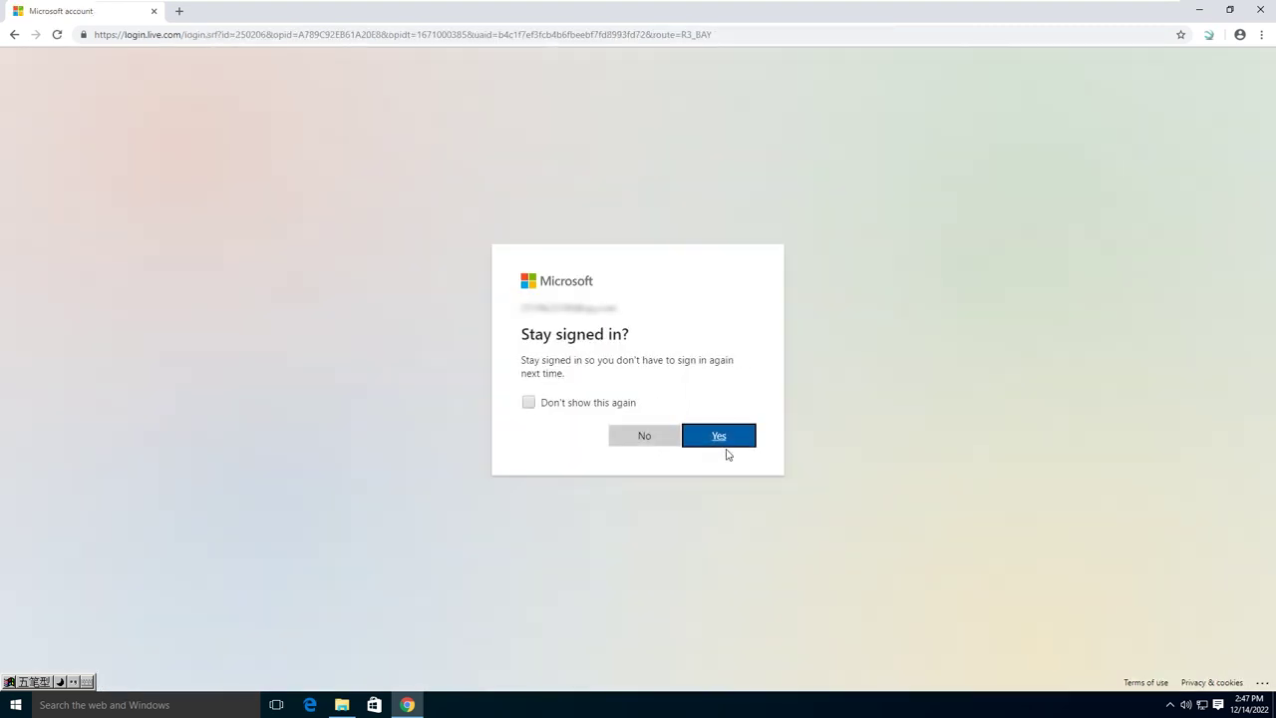
pyautogui.click(717, 447)
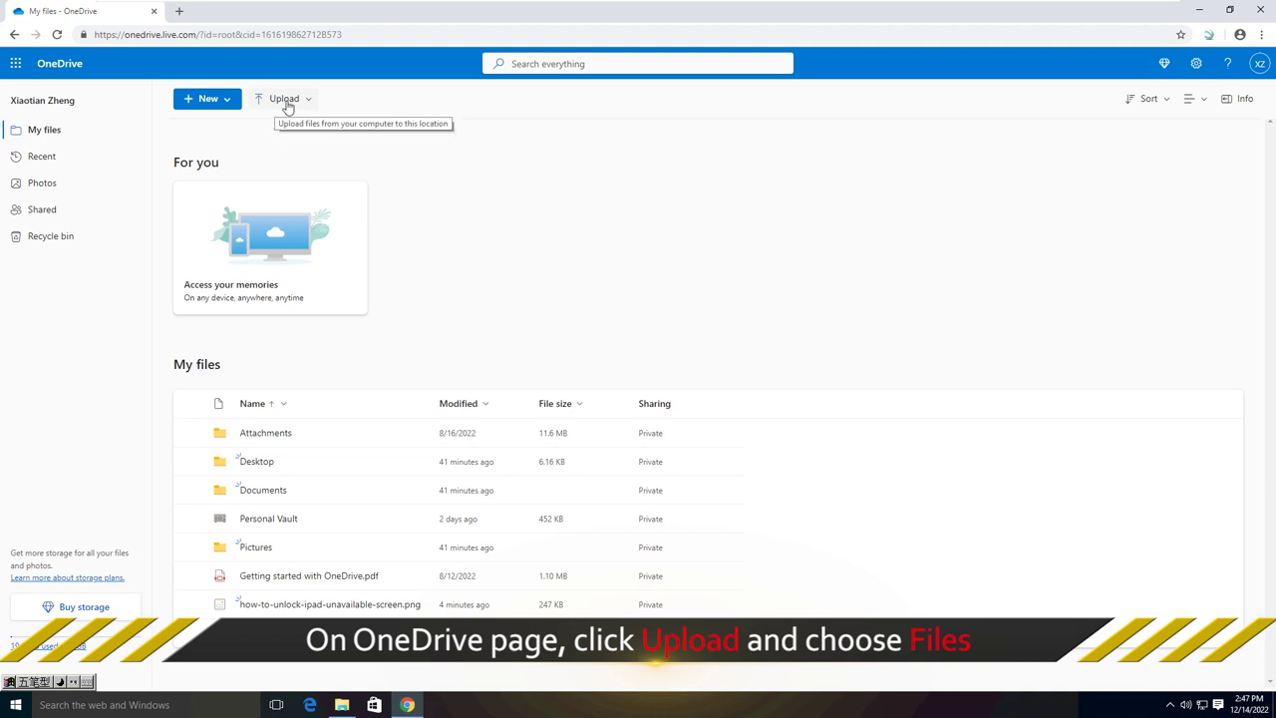
# - Upload the Program Files (x86) archive from C:\Program Files (x86) to OneDrive My files
pyautogui.click(284, 99)
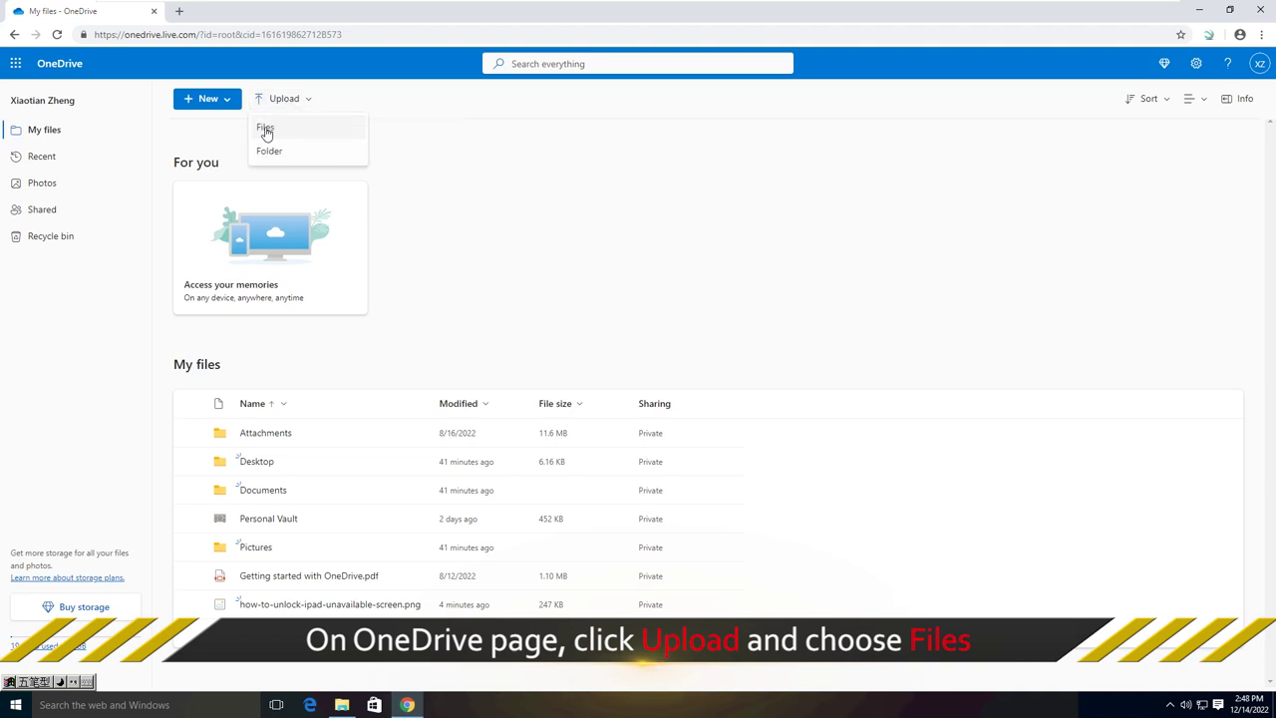
pyautogui.click(265, 130)
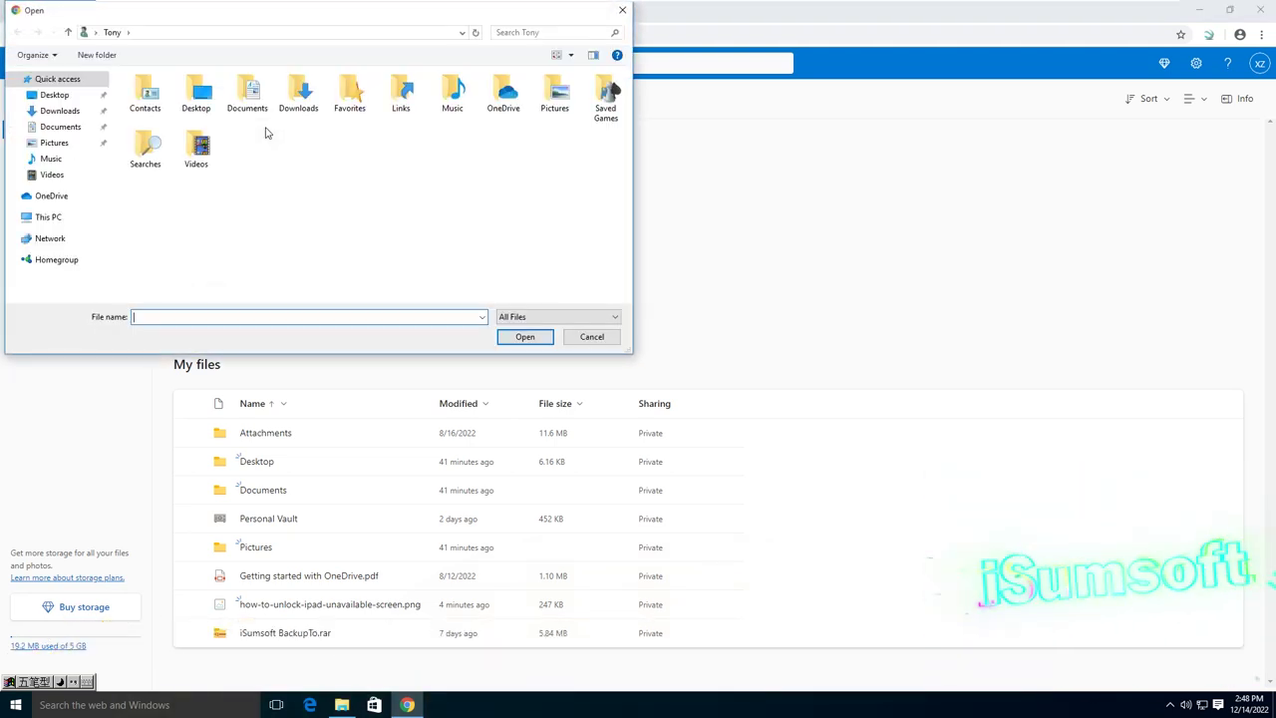
pyautogui.click(60, 217)
pyautogui.doubleClick(196, 200)
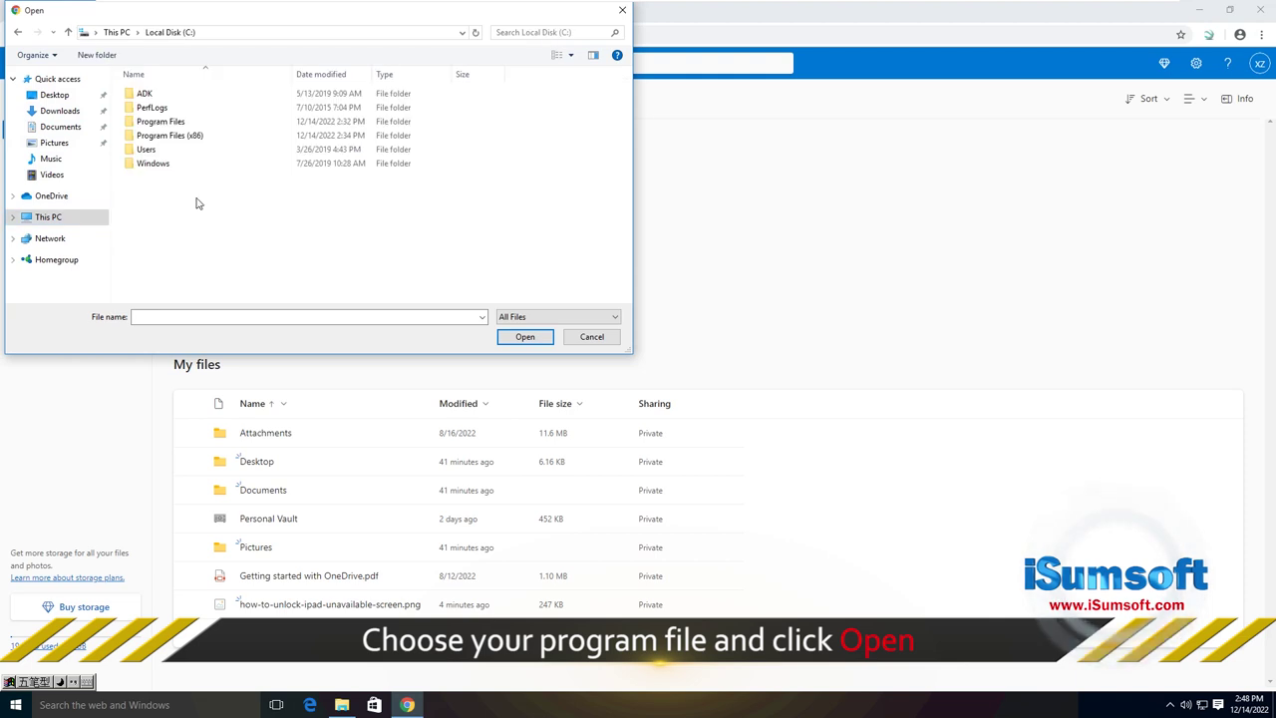
pyautogui.doubleClick(165, 137)
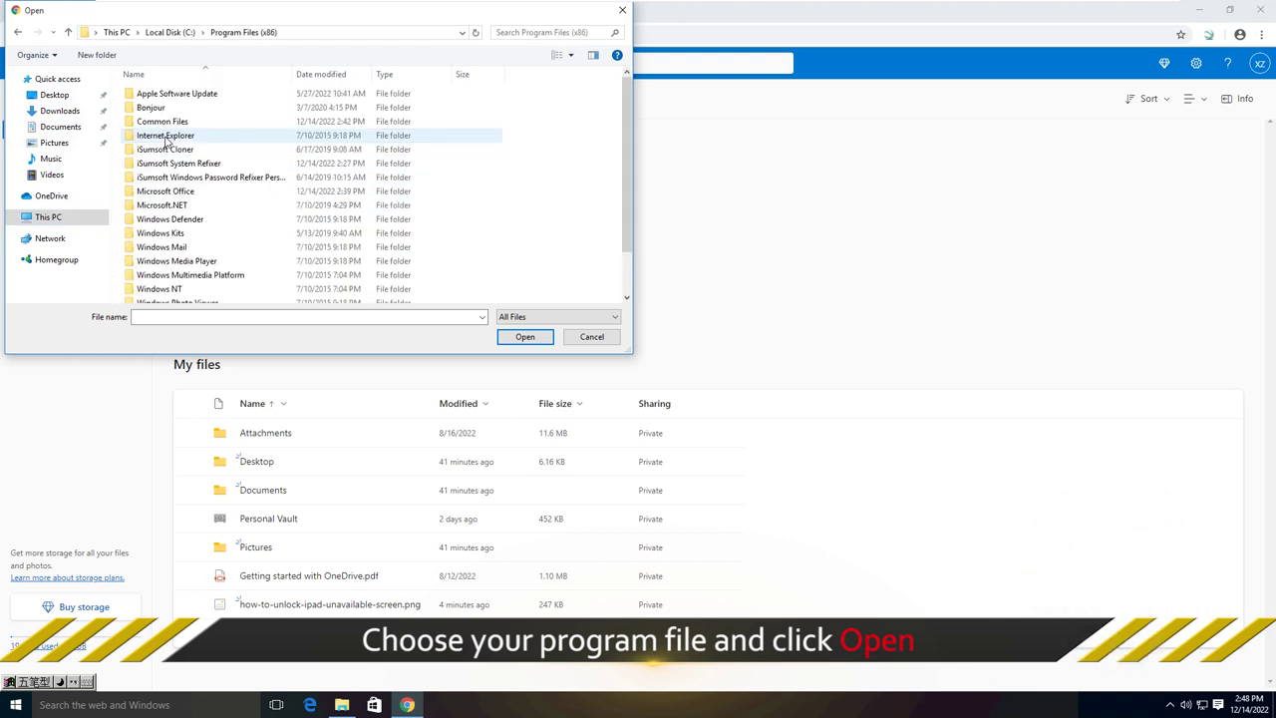
pyautogui.scroll(-2, 166, 140)
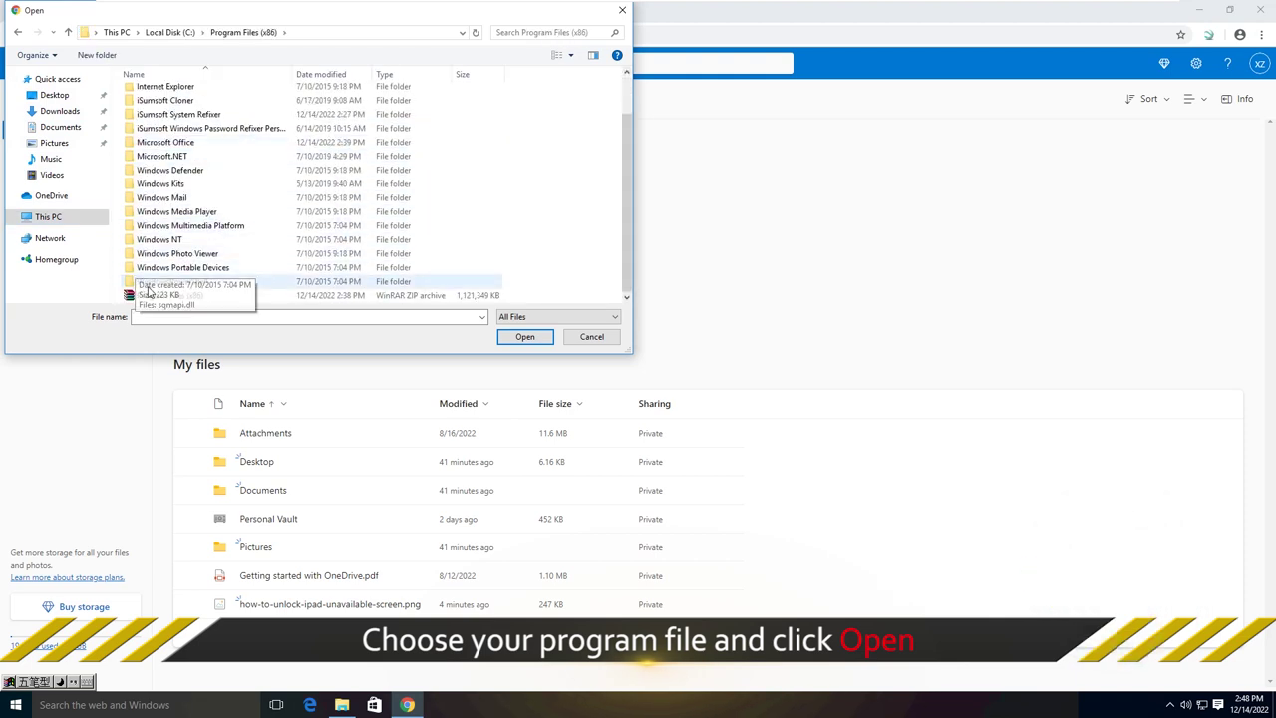
pyautogui.click(155, 297)
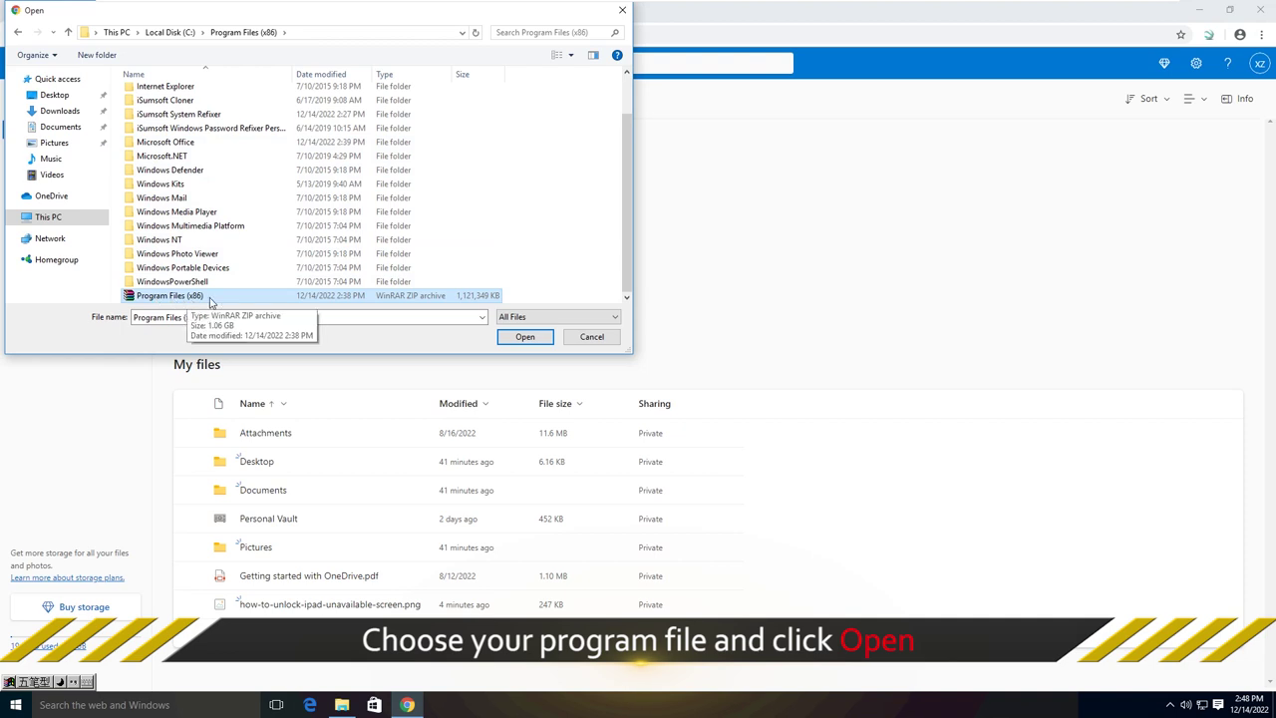
pyautogui.click(520, 338)
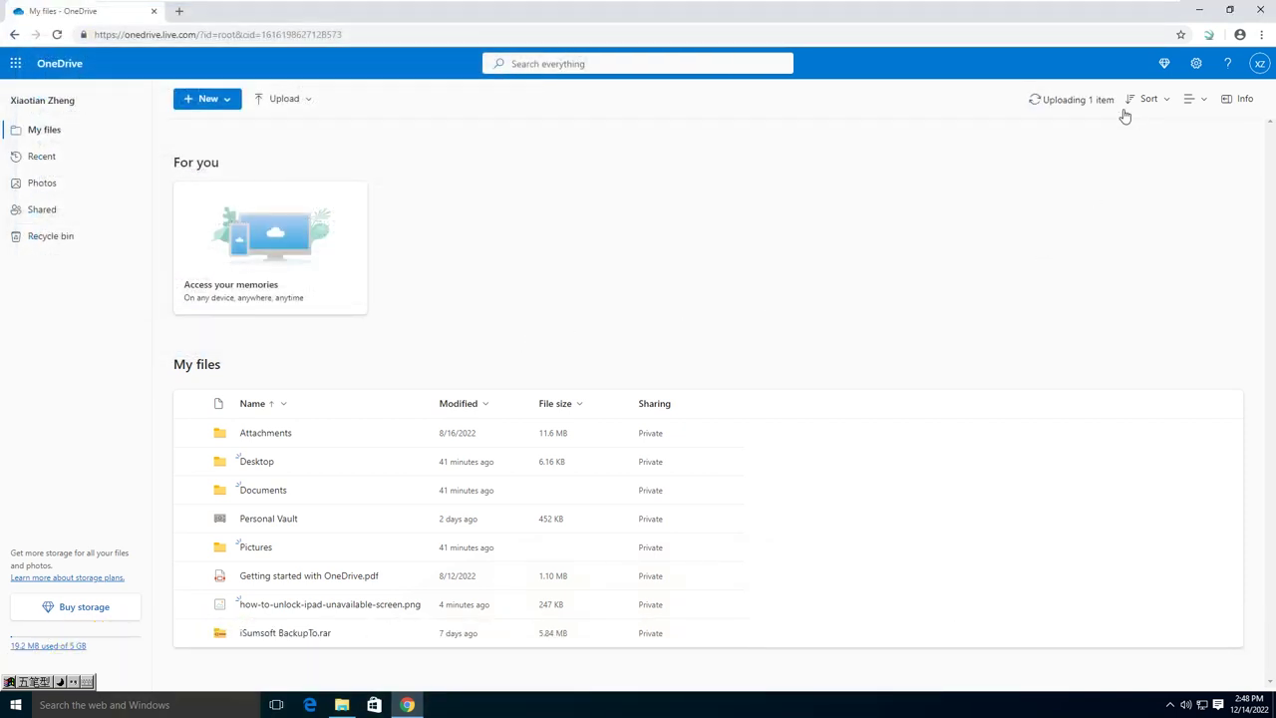
# - Watch Program Files (x86).zip (1.07 GB) finish uploading, then close the progress panel
pyautogui.click(1094, 103)
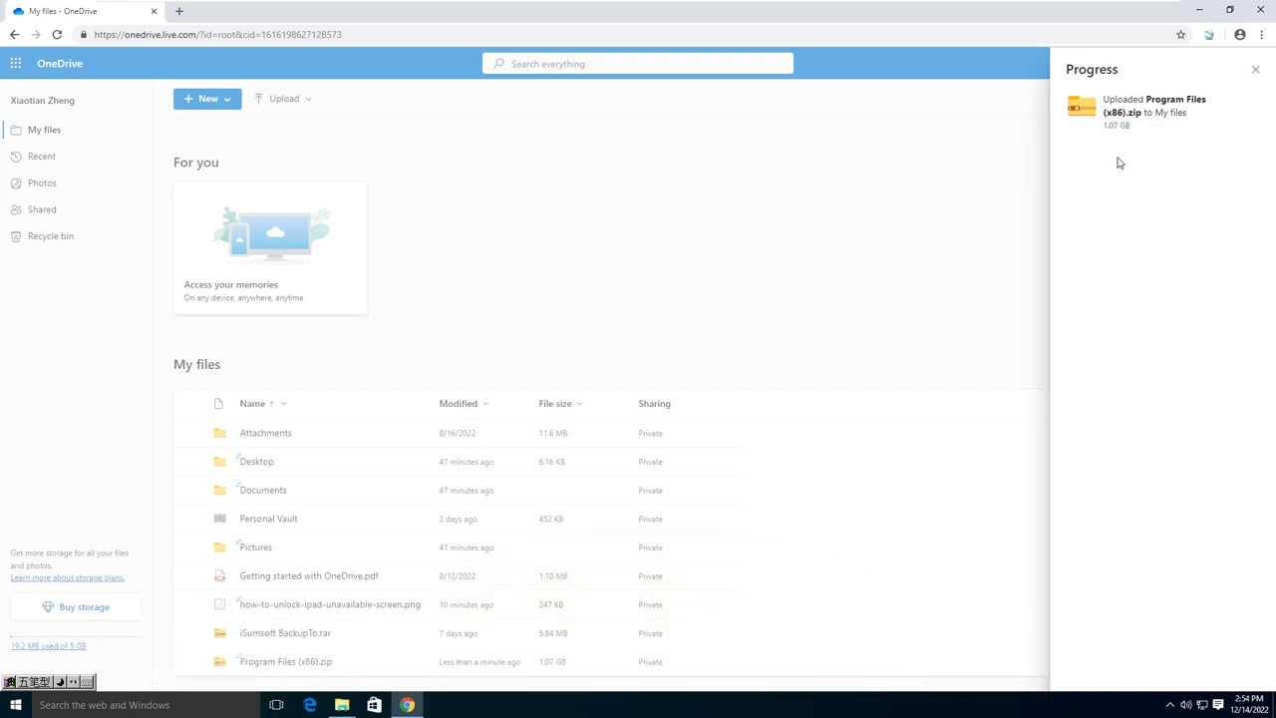
pyautogui.click(1256, 73)
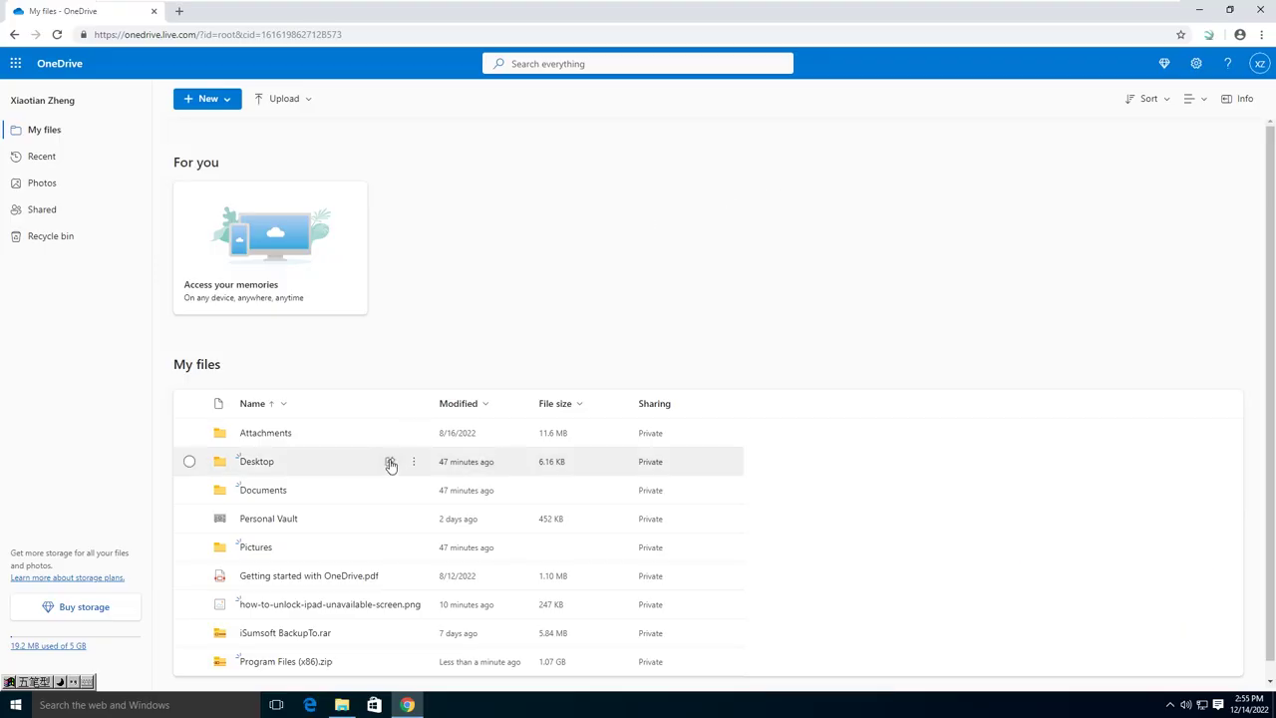
pyautogui.scroll(-1, 404, 458)
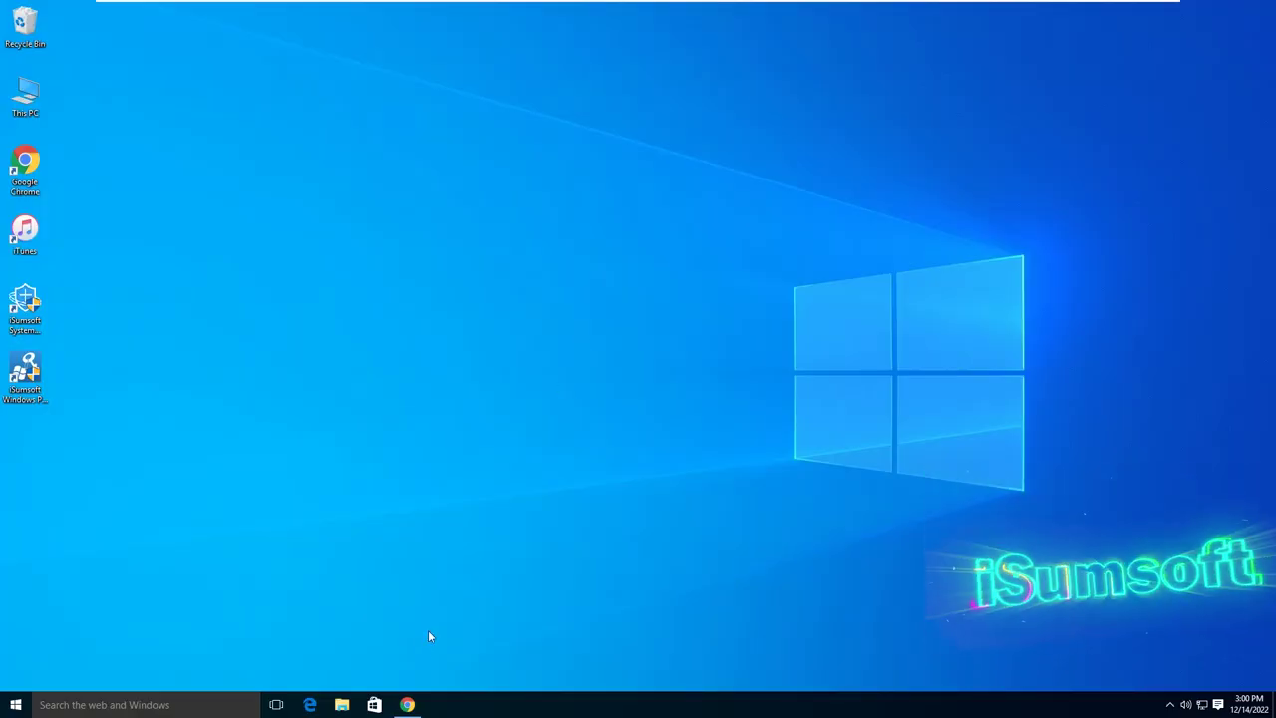
# - Open Chrome and load the iSumsoft website at ww.isumsoft.com
pyautogui.click(405, 704)
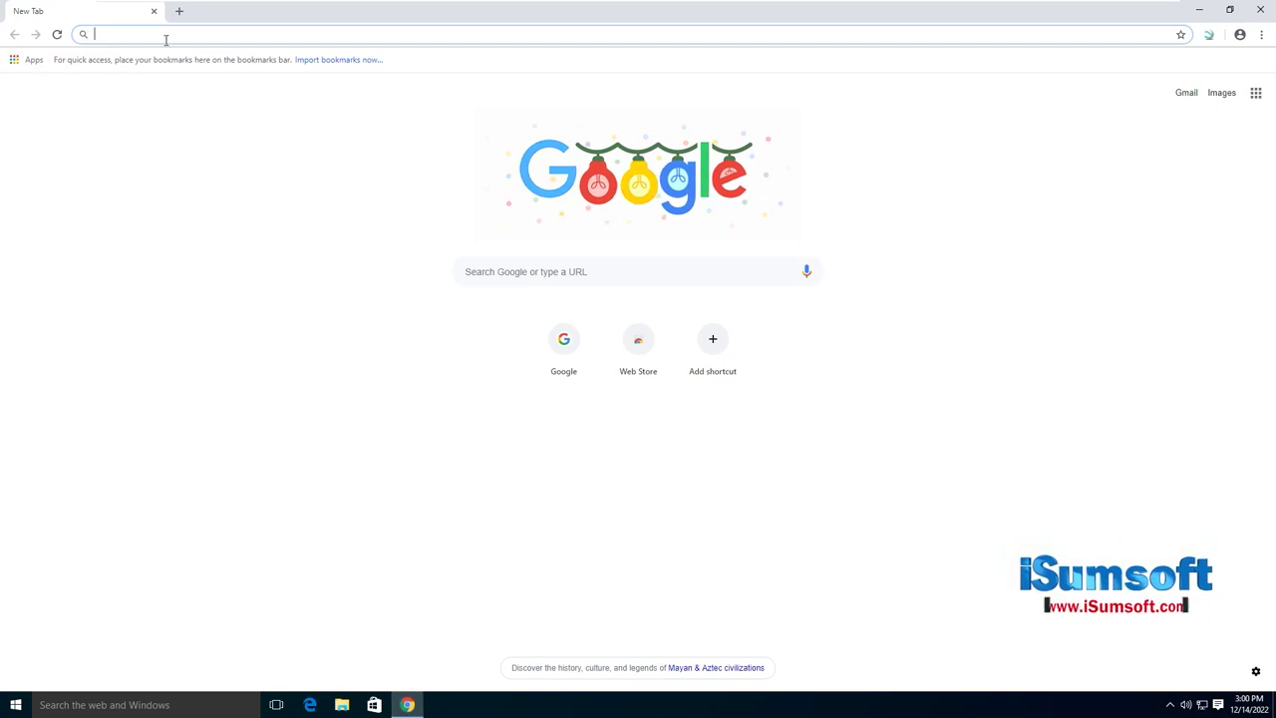
pyautogui.write('ww.')
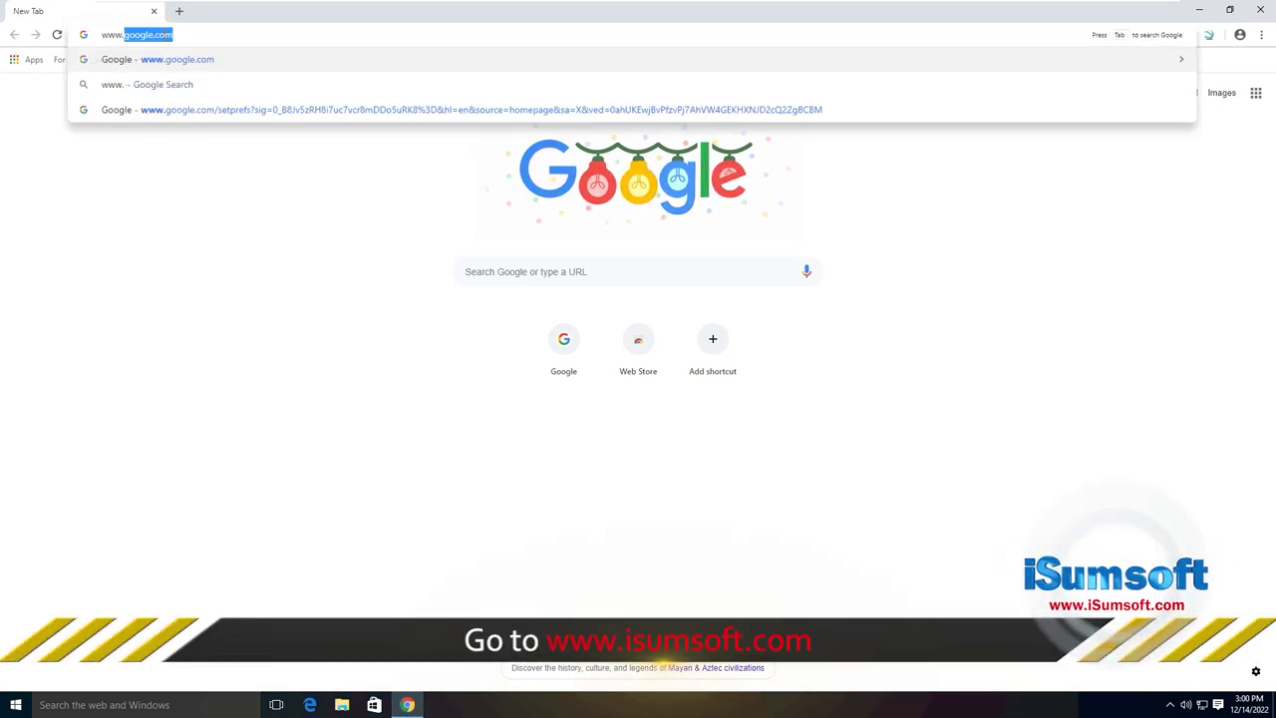
pyautogui.write('isumsoft.com')
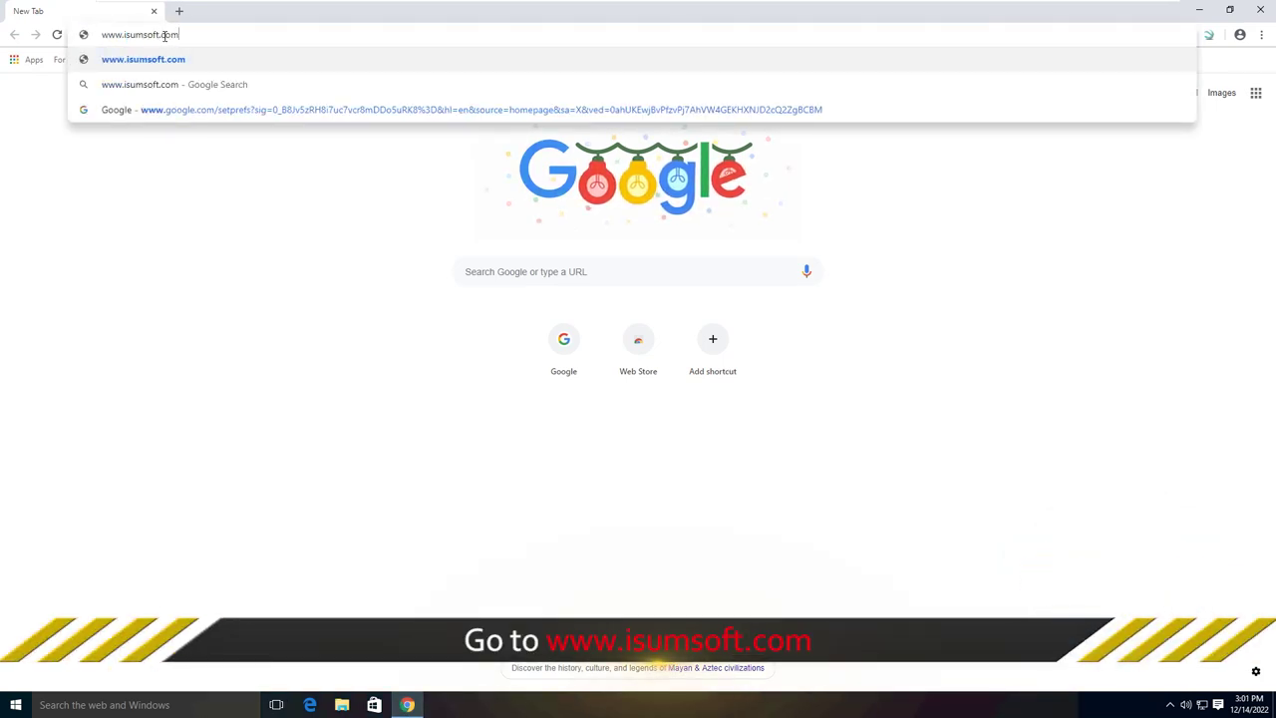
pyautogui.press('Return')
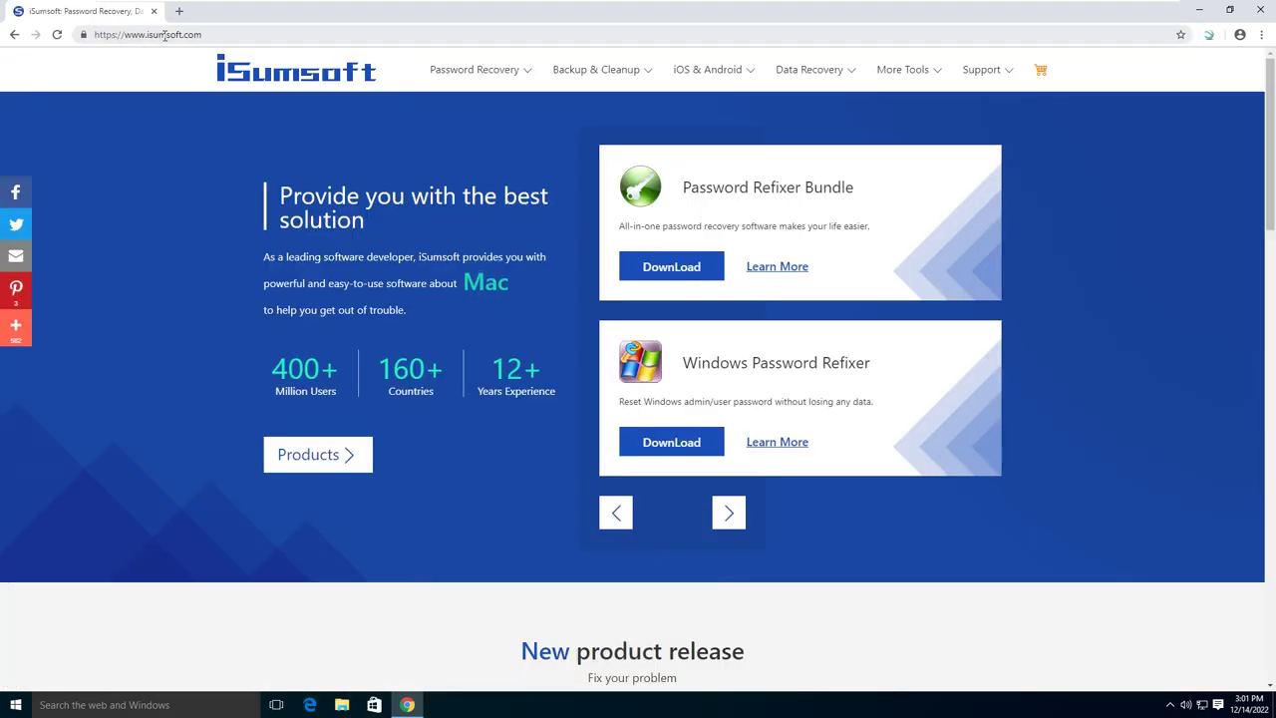
# - Download isumsoft-cloner.exe from the Backup & Cleanup > Cloner page and keep it despite the warning
pyautogui.moveTo(456, 72)
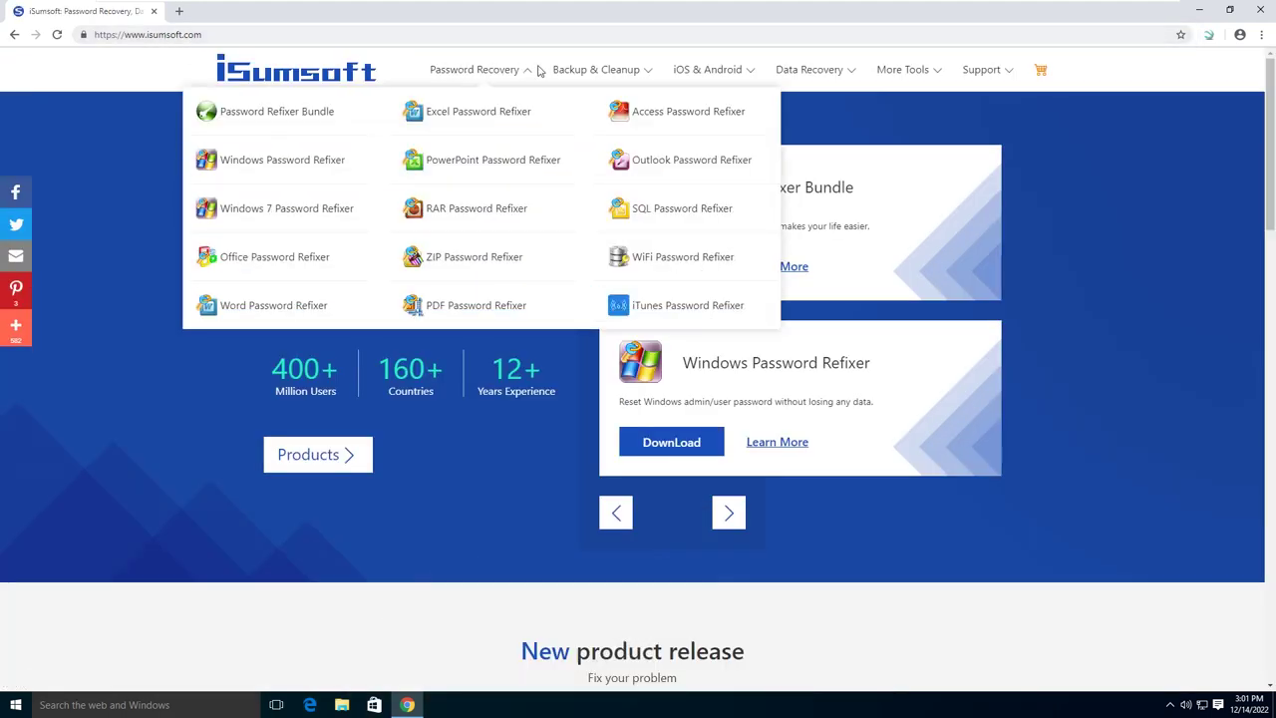
pyautogui.moveTo(584, 71)
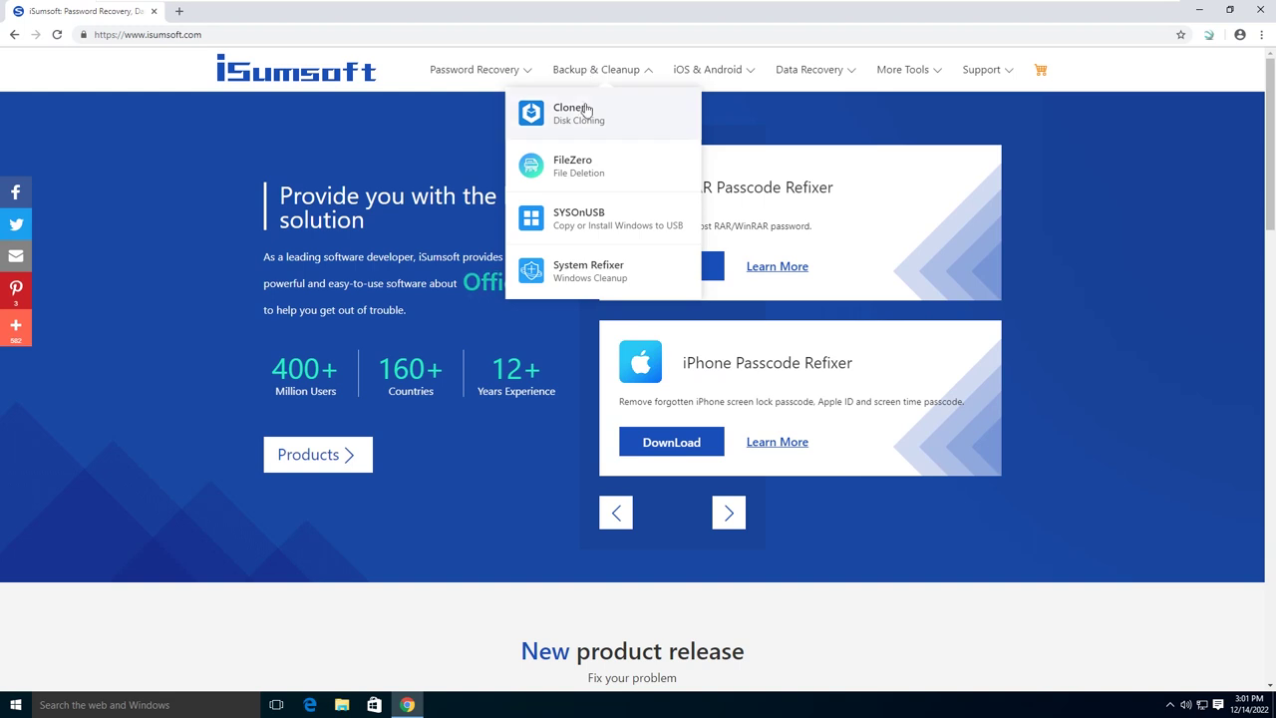
pyautogui.click(578, 109)
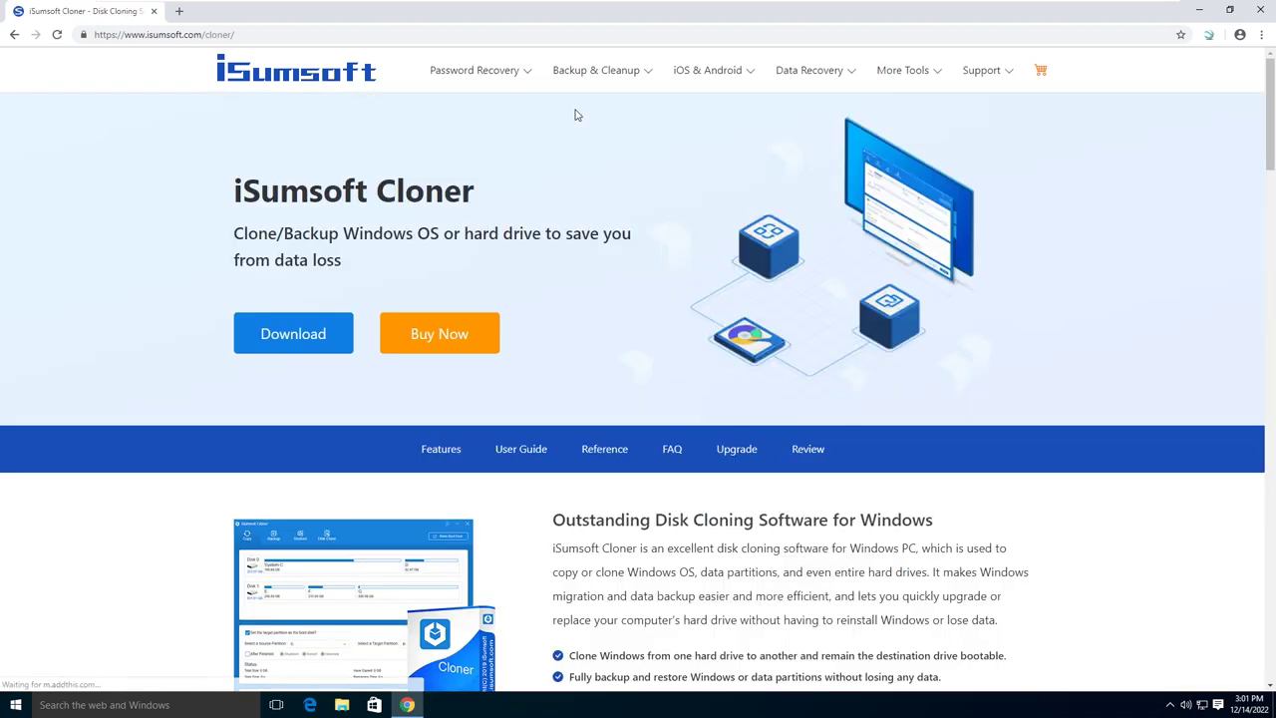
pyautogui.click(298, 344)
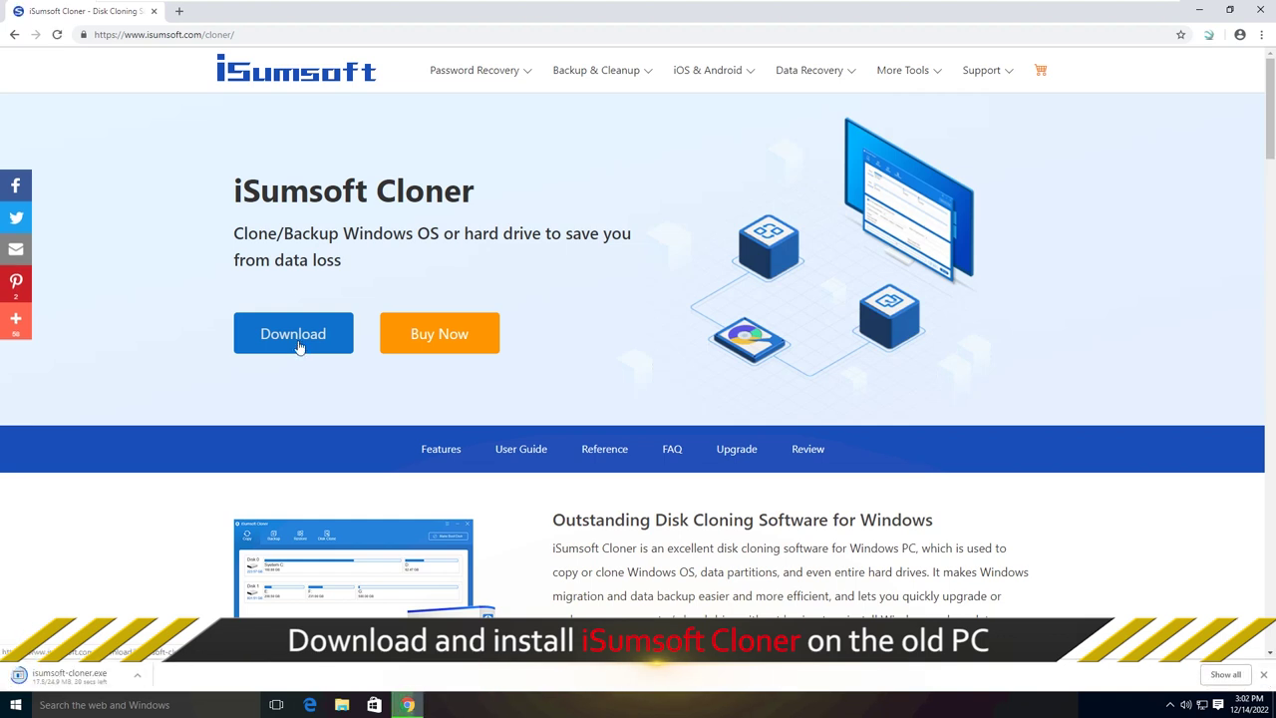
pyautogui.click(225, 677)
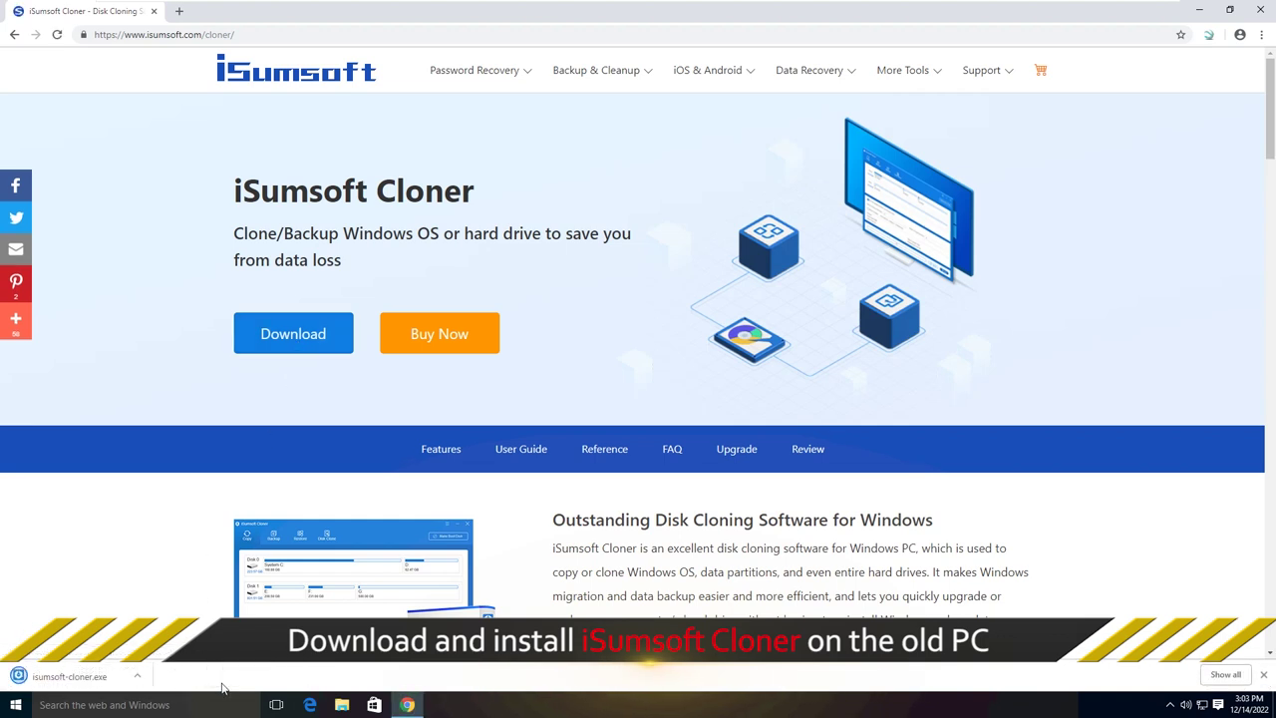
pyautogui.click(120, 683)
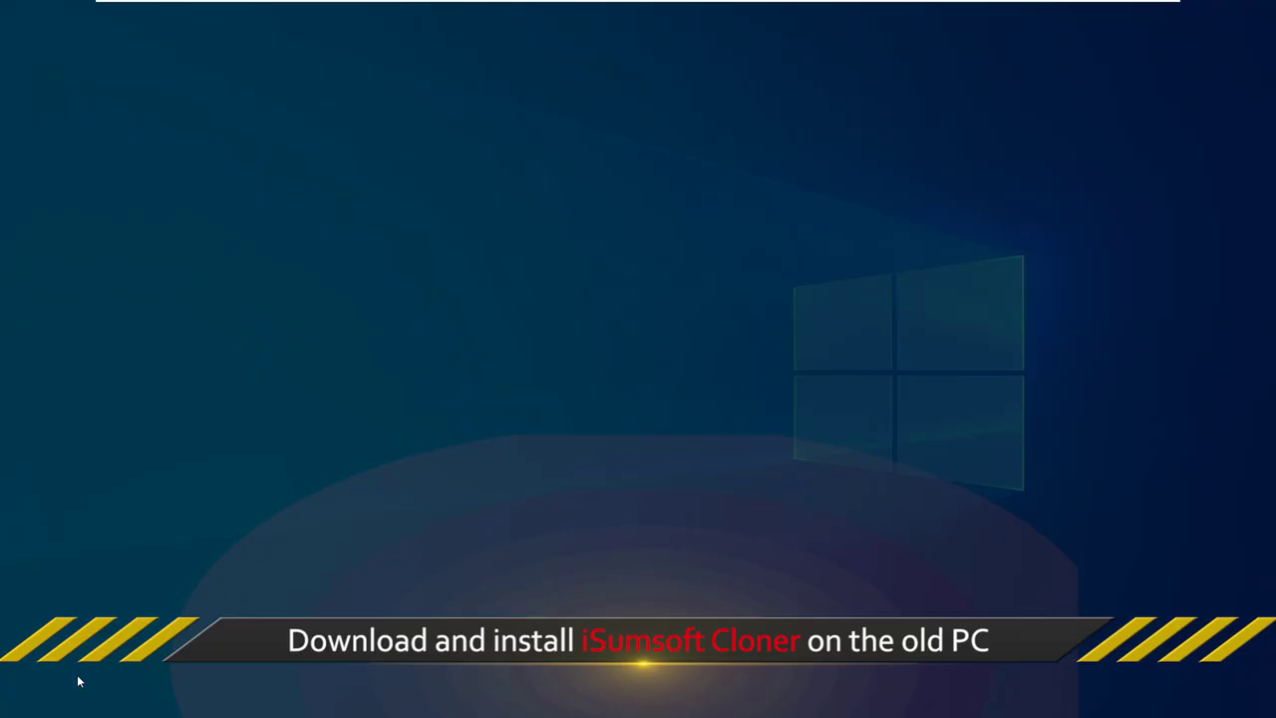
# - Install iSumsoft Cloner 3.1.1.9 without opening the website afterwards, and launch it
pyautogui.click(693, 378)
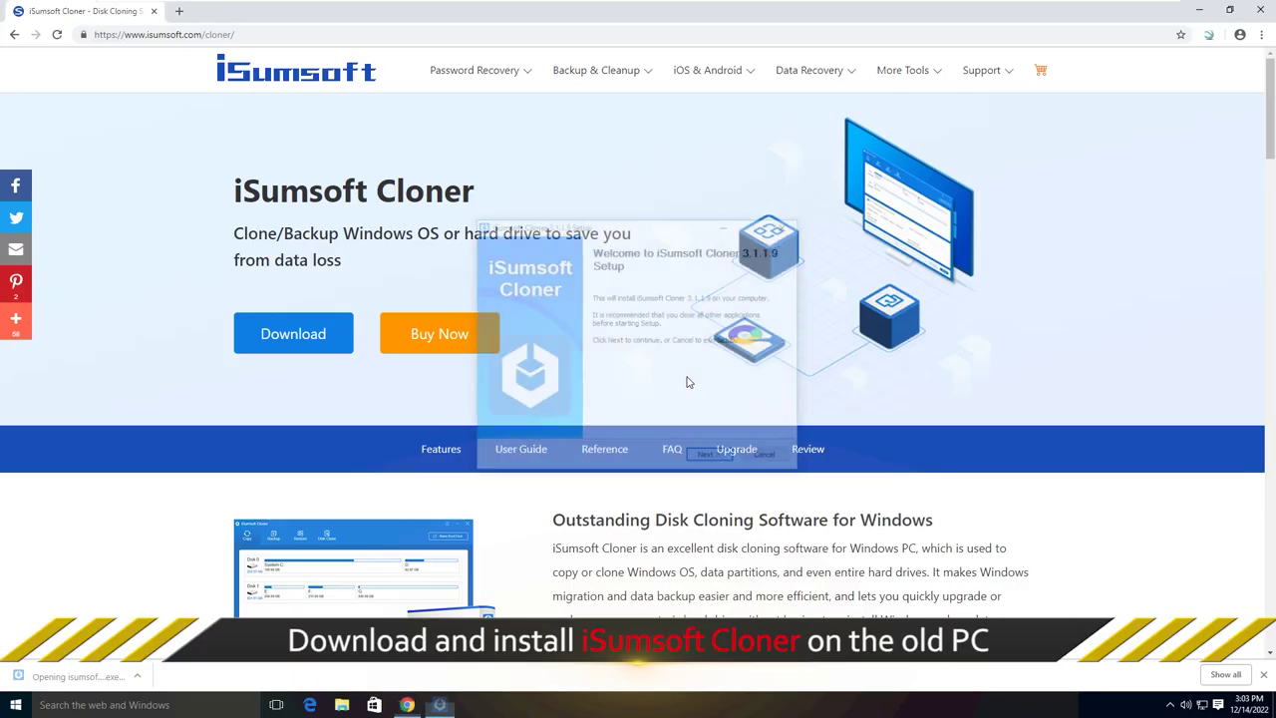
pyautogui.click(1199, 10)
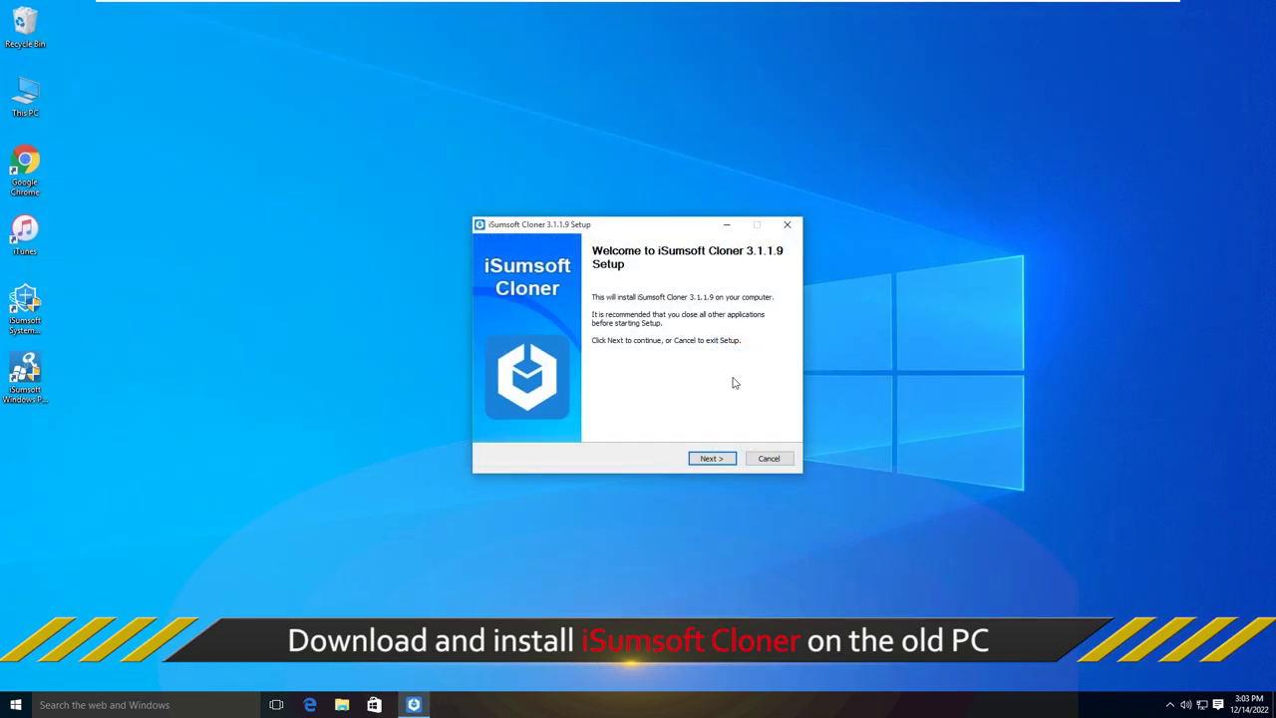
pyautogui.click(712, 458)
pyautogui.click(713, 458)
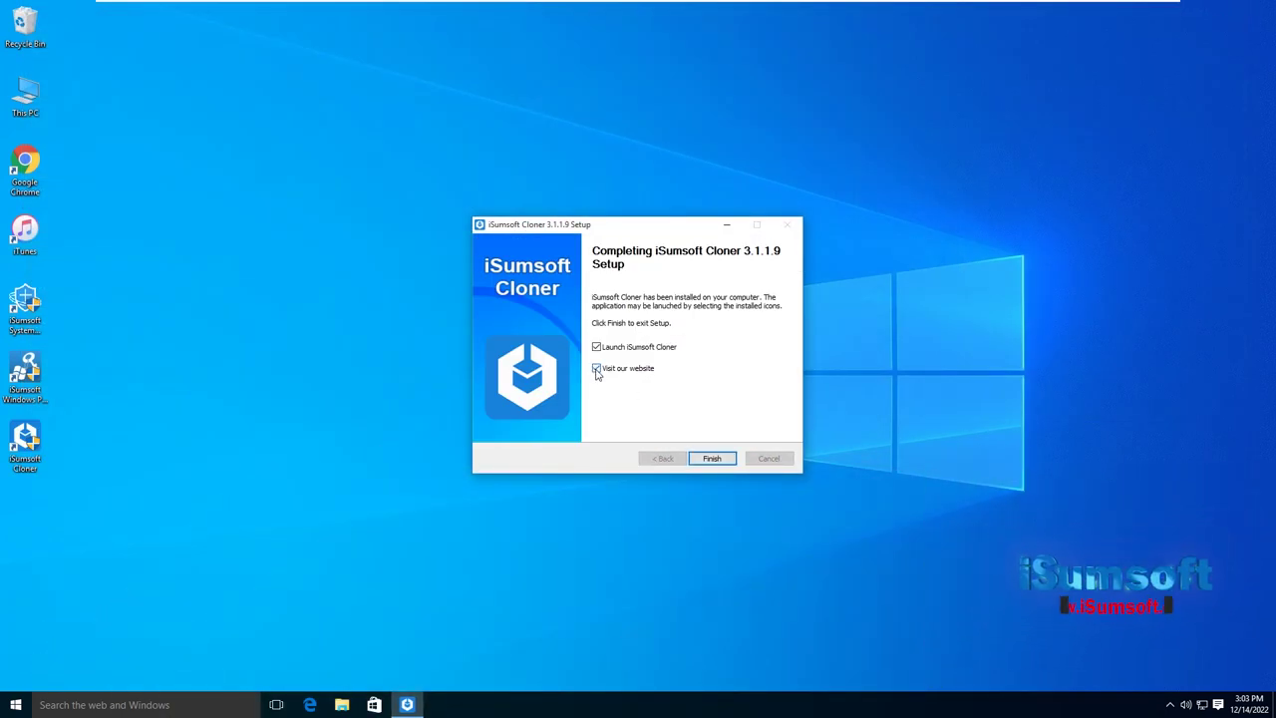
pyautogui.click(596, 369)
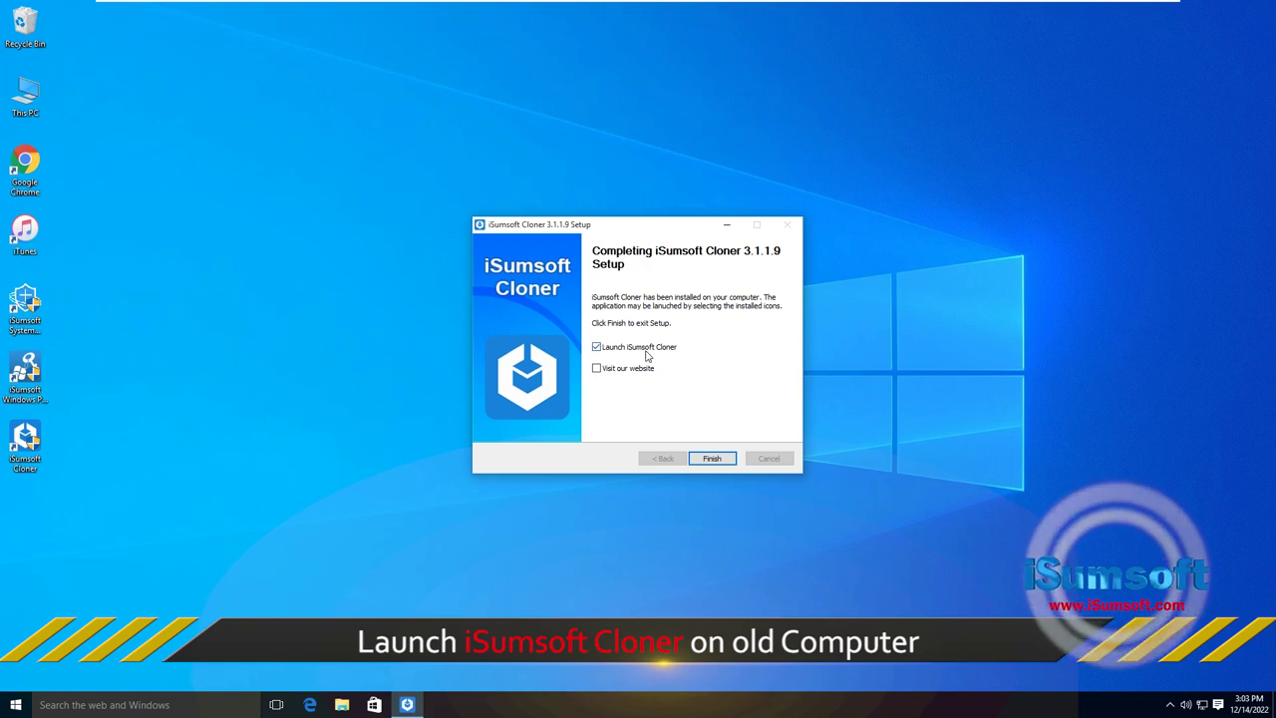
pyautogui.click(712, 458)
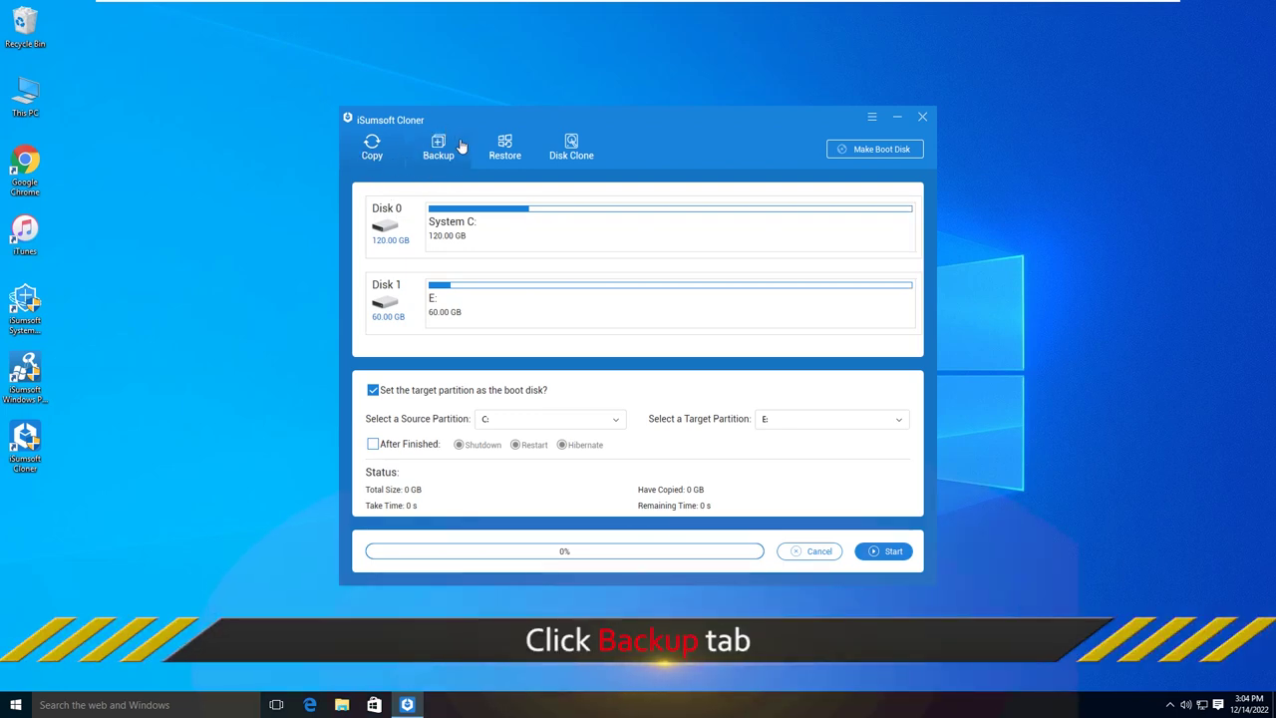
# - Back up partition C: to an .icg image file on drive H: and confirm starting it
pyautogui.click(438, 148)
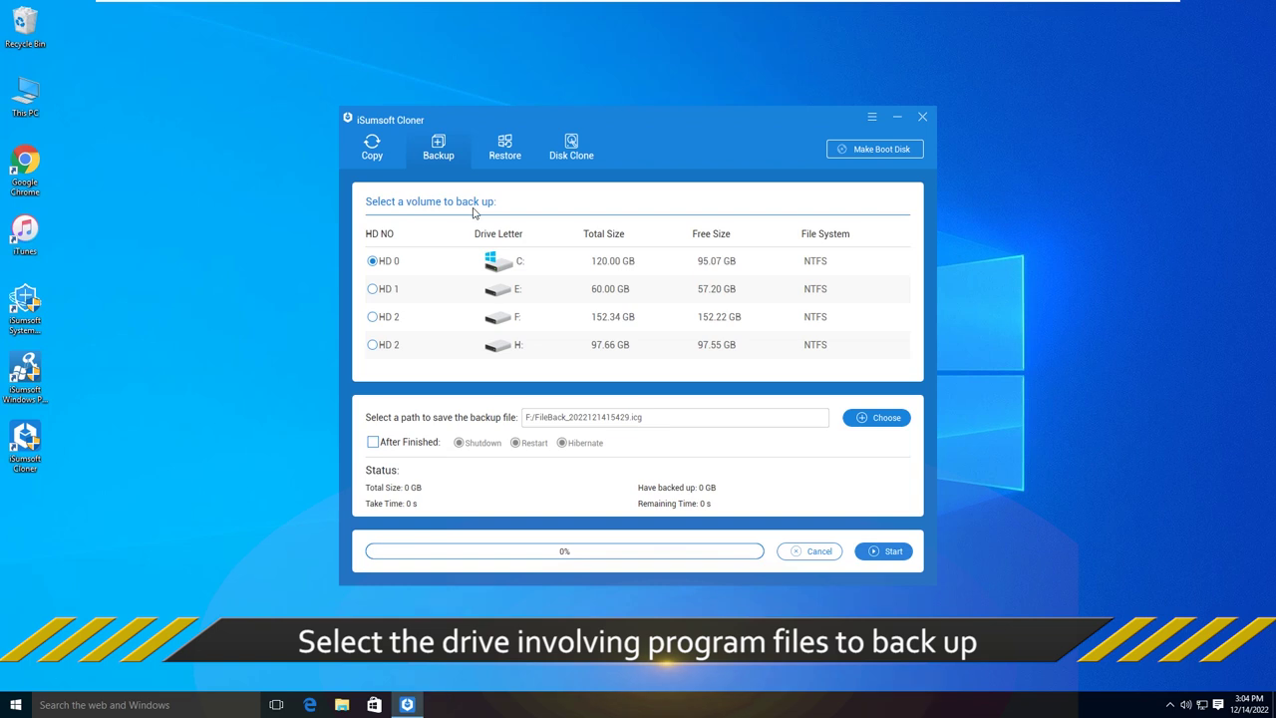
pyautogui.click(379, 262)
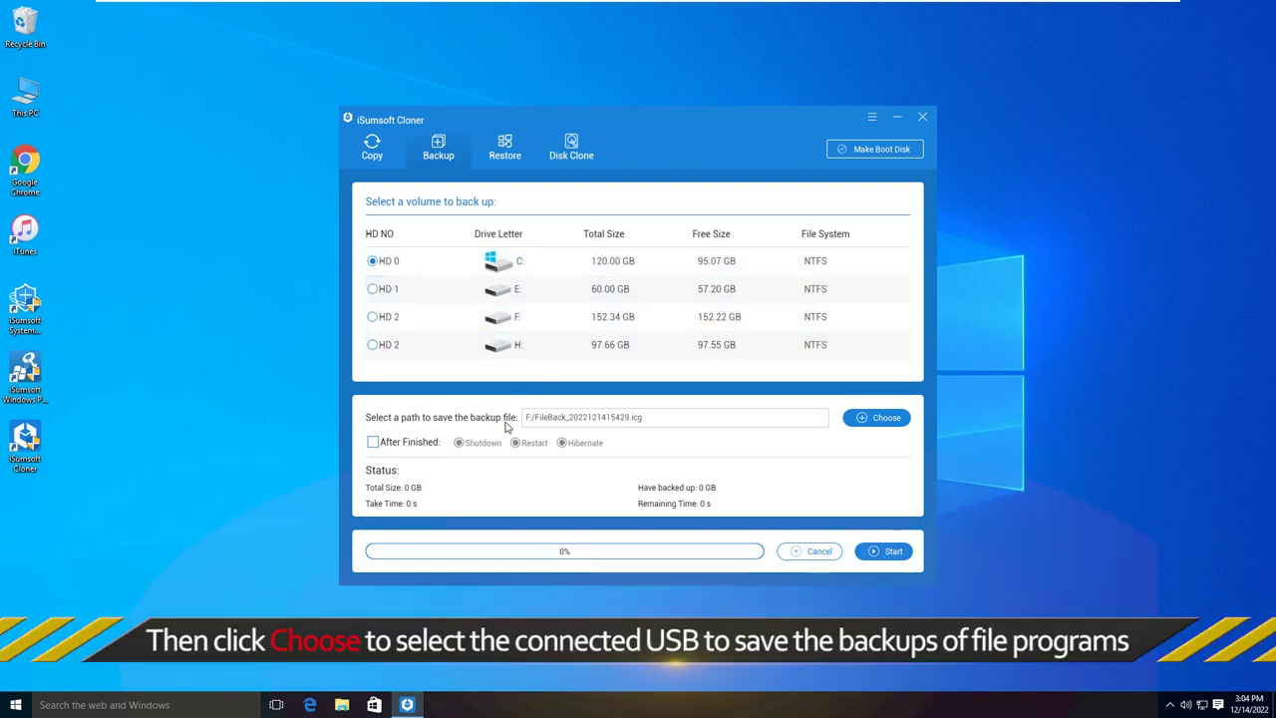
pyautogui.click(877, 420)
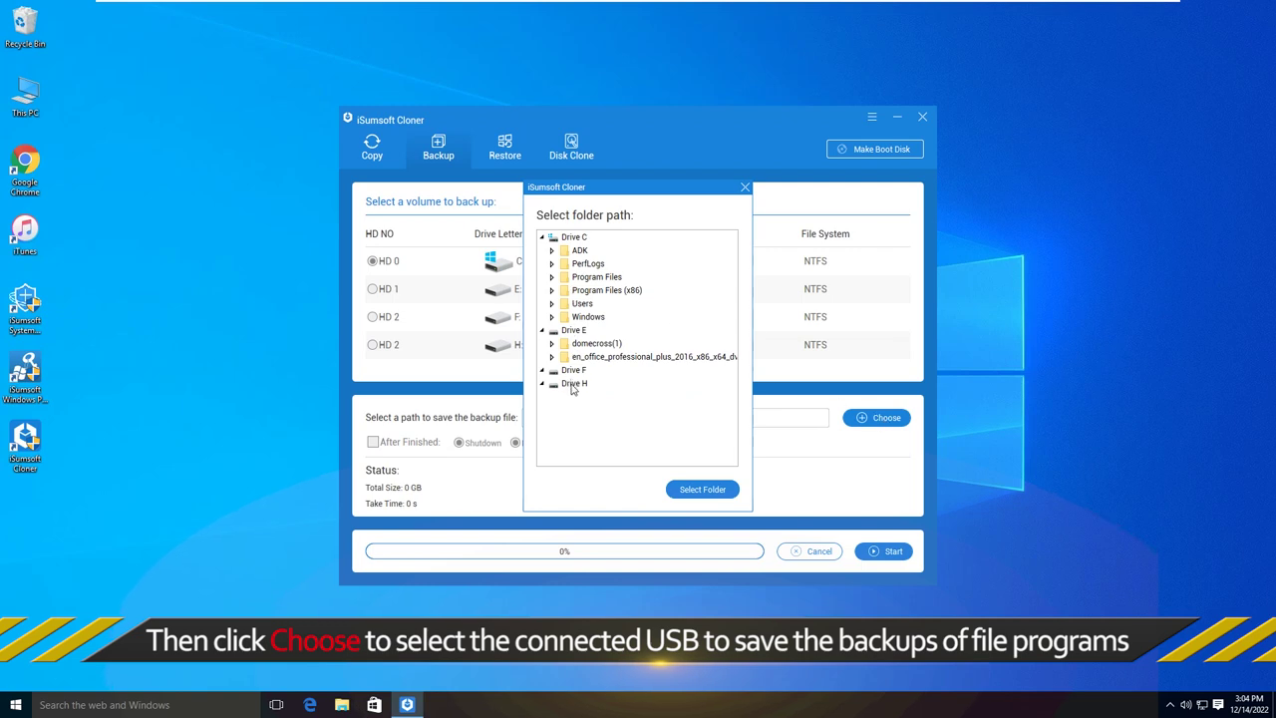
pyautogui.click(702, 488)
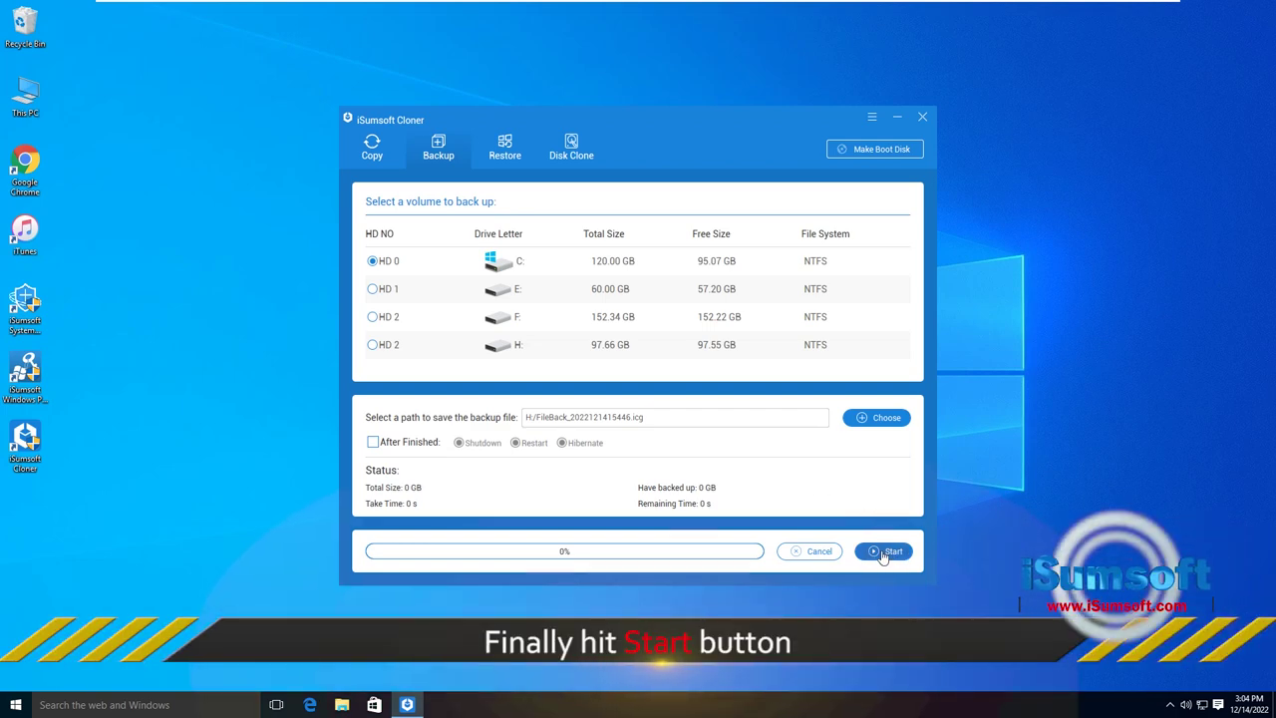
pyautogui.click(893, 555)
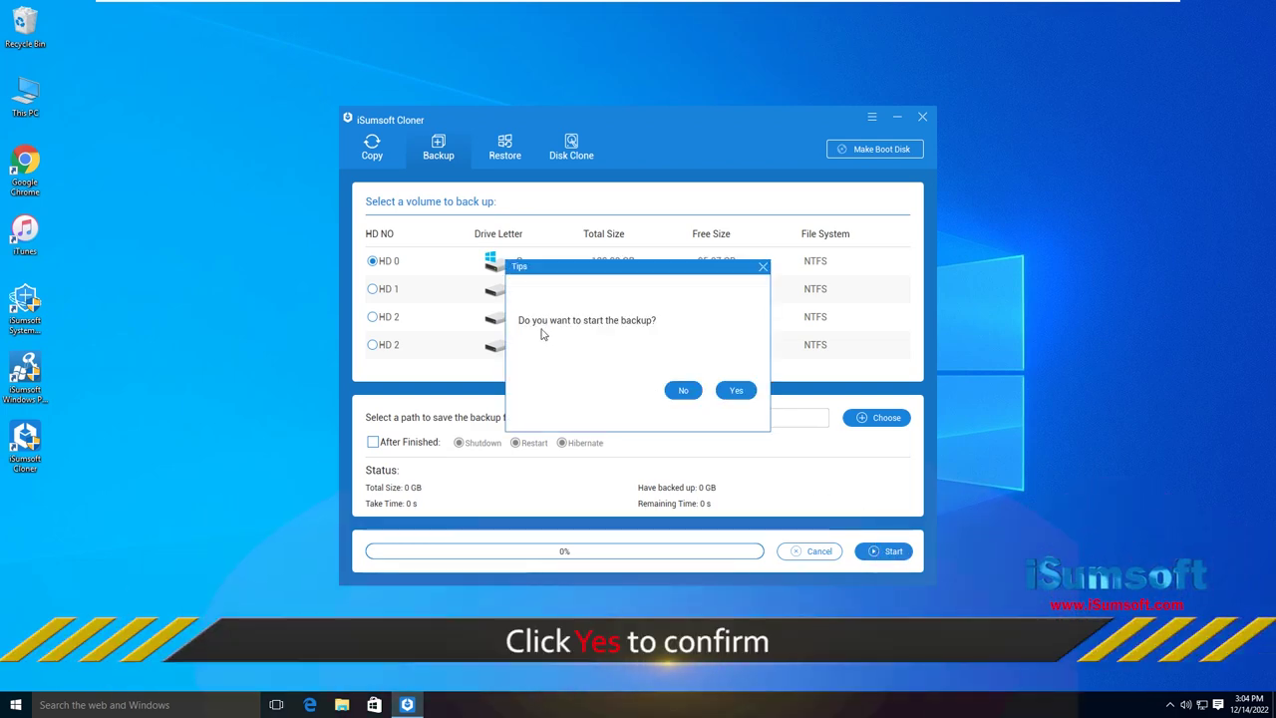
pyautogui.click(736, 390)
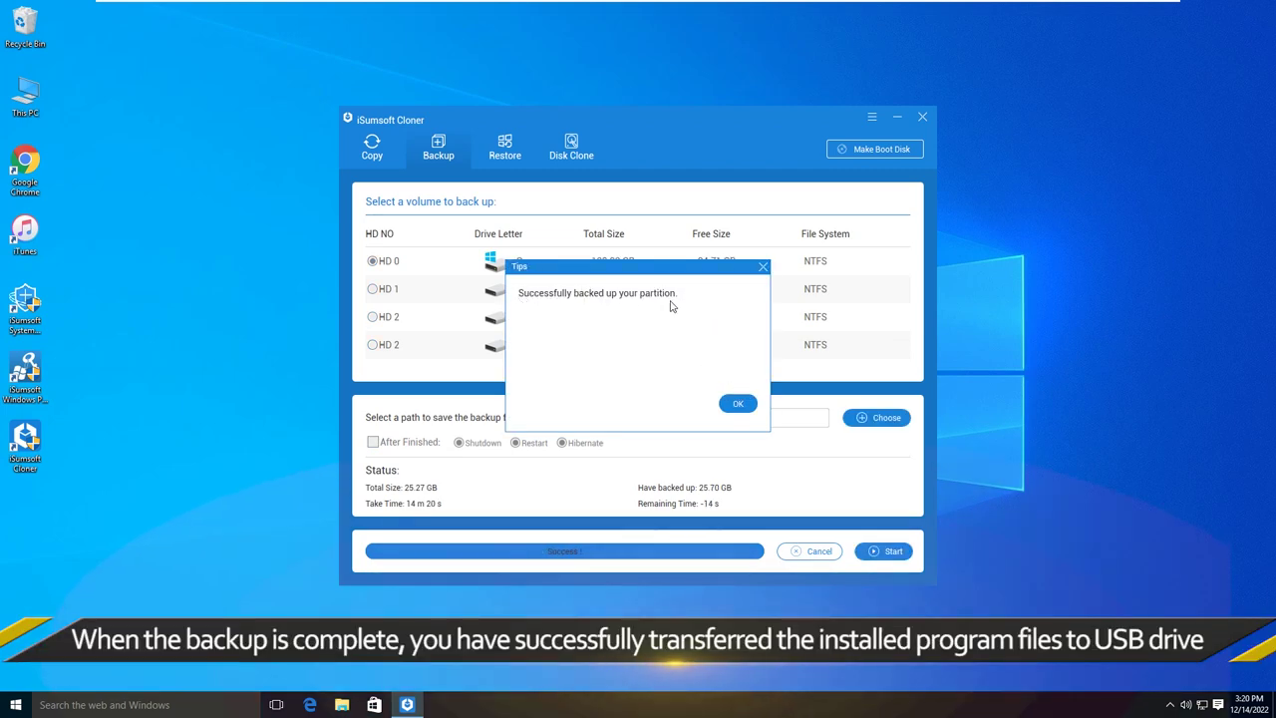
# - Verify the 25.2 GB FileBack_2022121415551.icg image is on New Volume (H:), then close iSumsoft Cloner
pyautogui.click(737, 402)
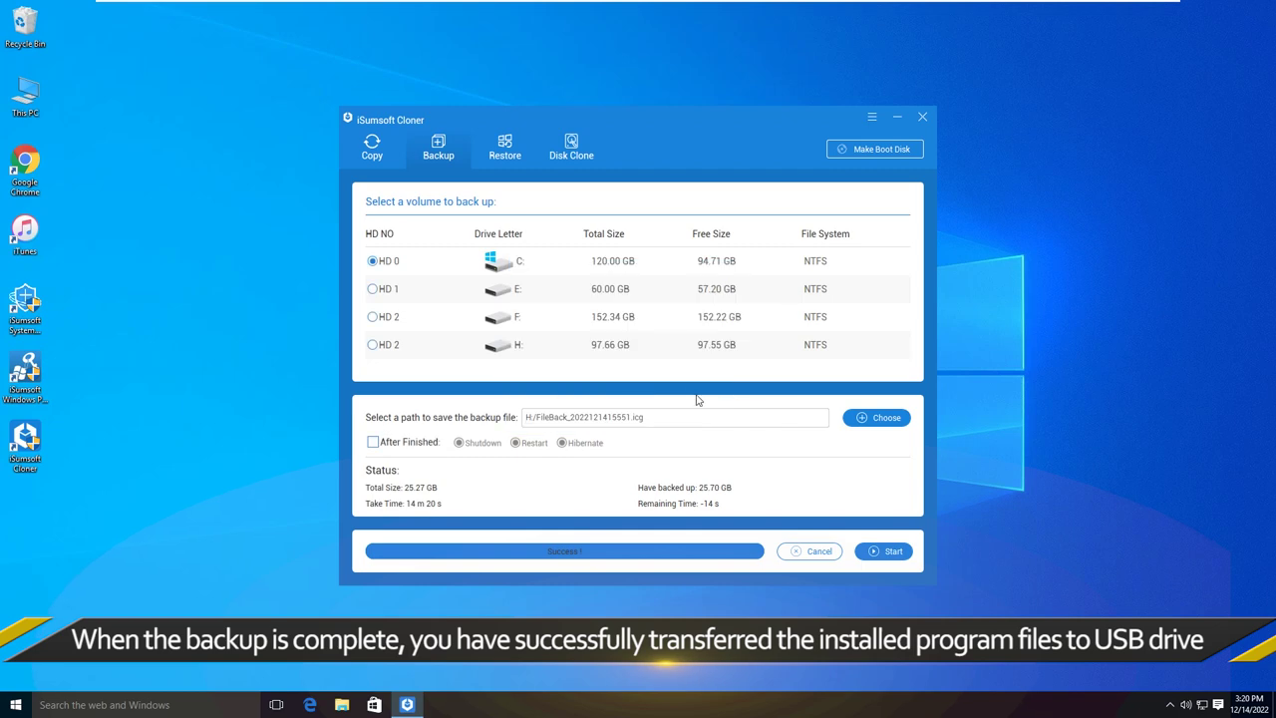
pyautogui.doubleClick(24, 94)
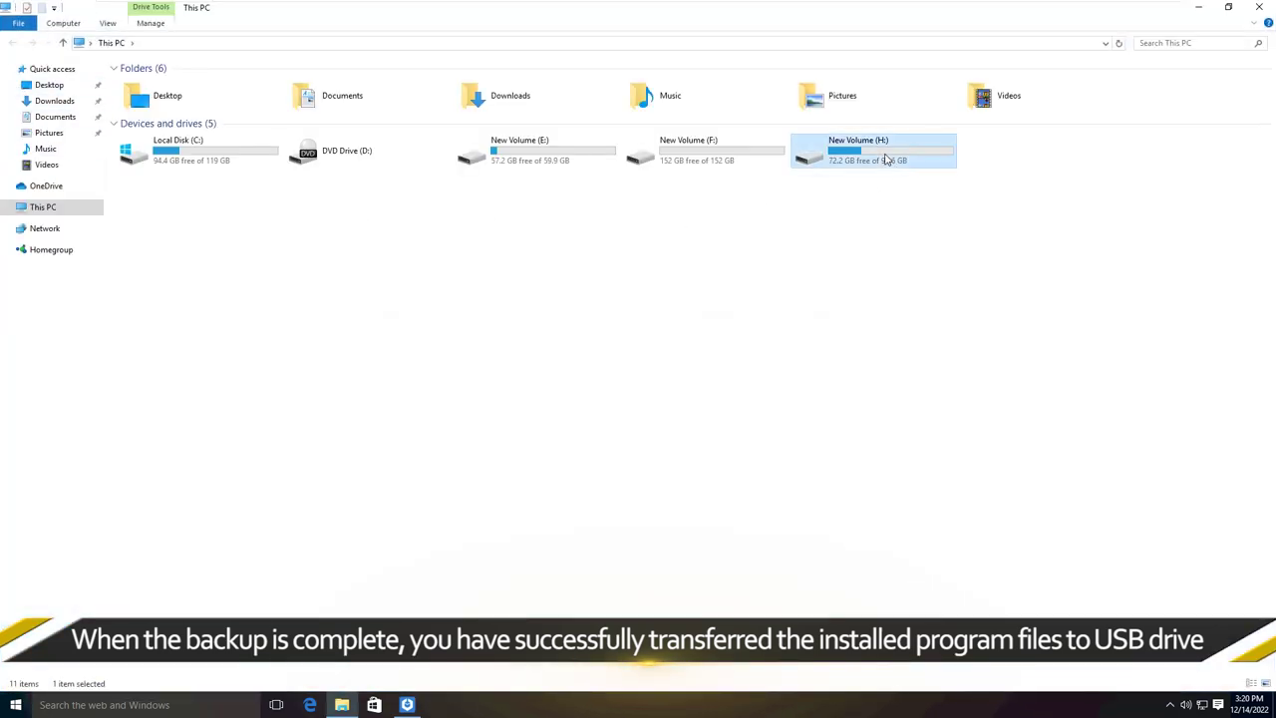
pyautogui.doubleClick(887, 160)
pyautogui.click(190, 86)
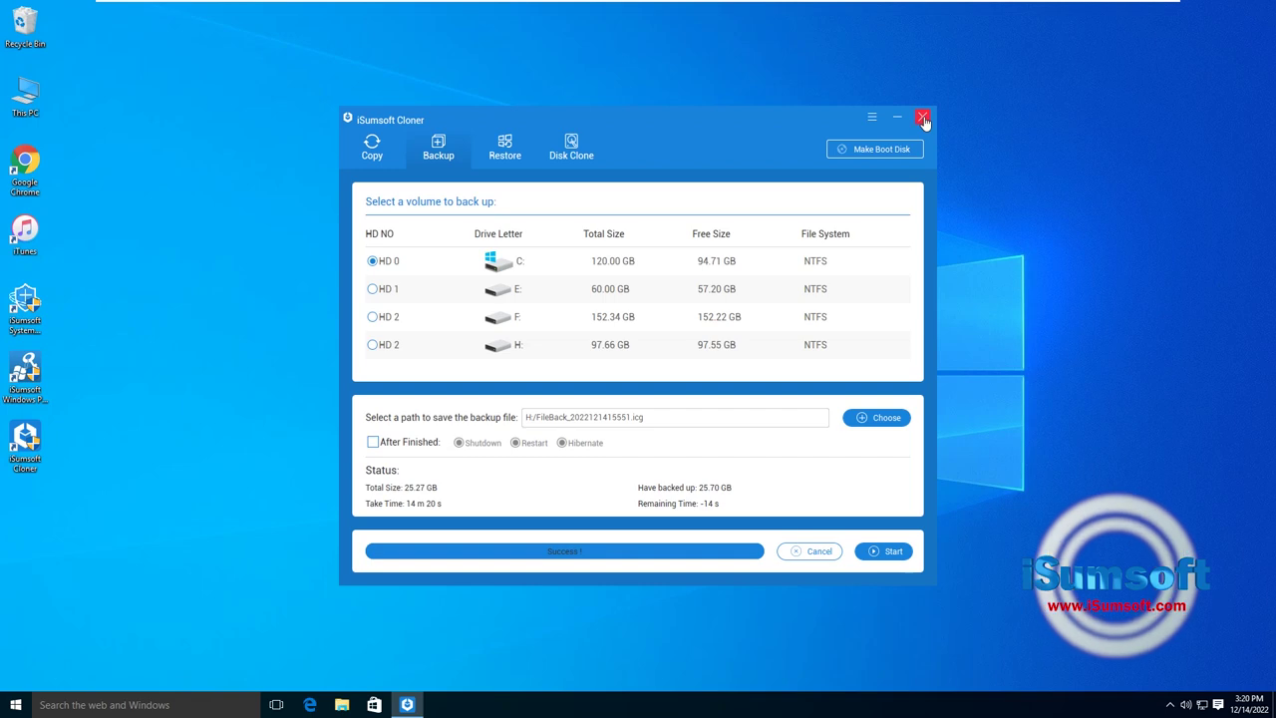
pyautogui.click(924, 119)
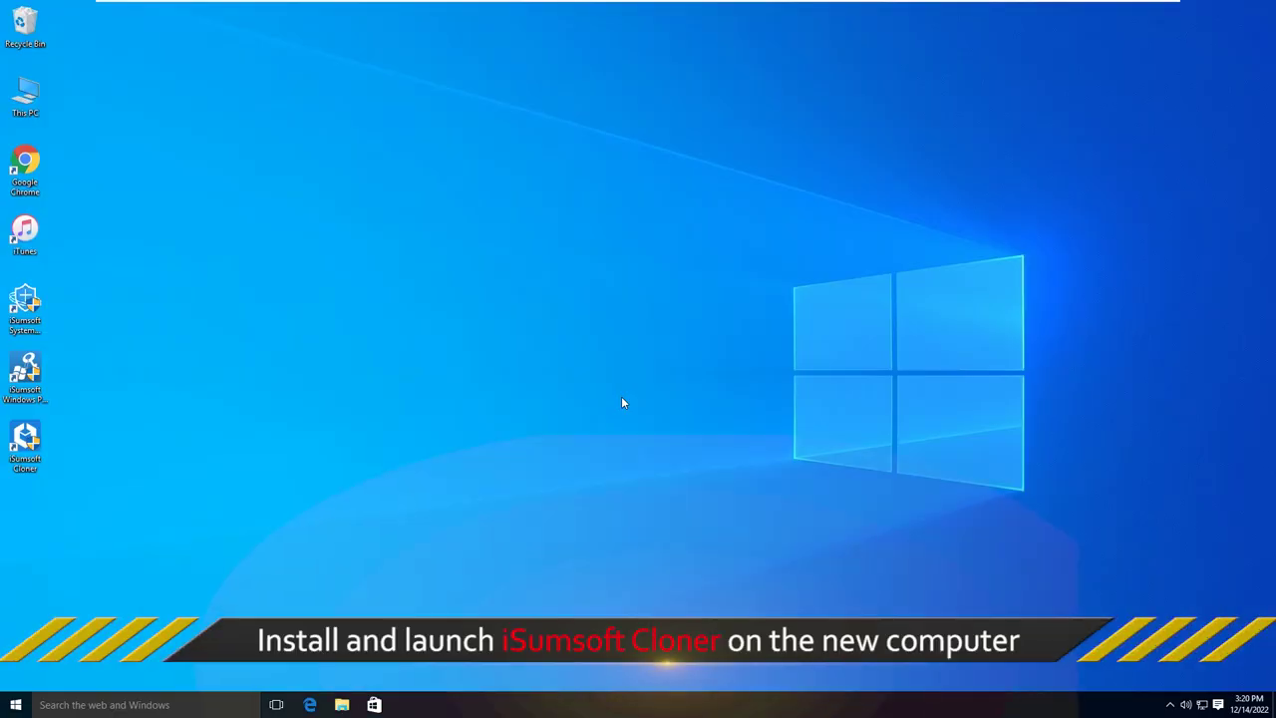
# - Launch iSumsoft Cloner on the new computer with admin approval and go to the Restore section
pyautogui.doubleClick(28, 438)
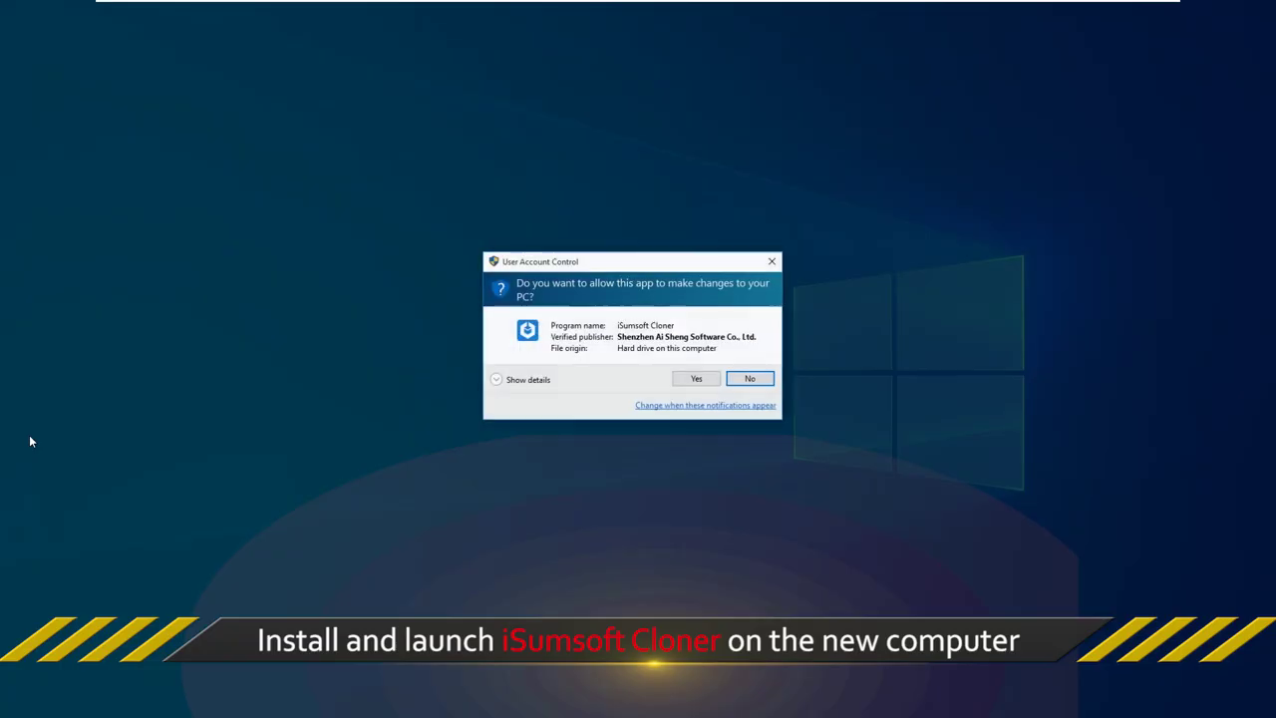
pyautogui.click(694, 378)
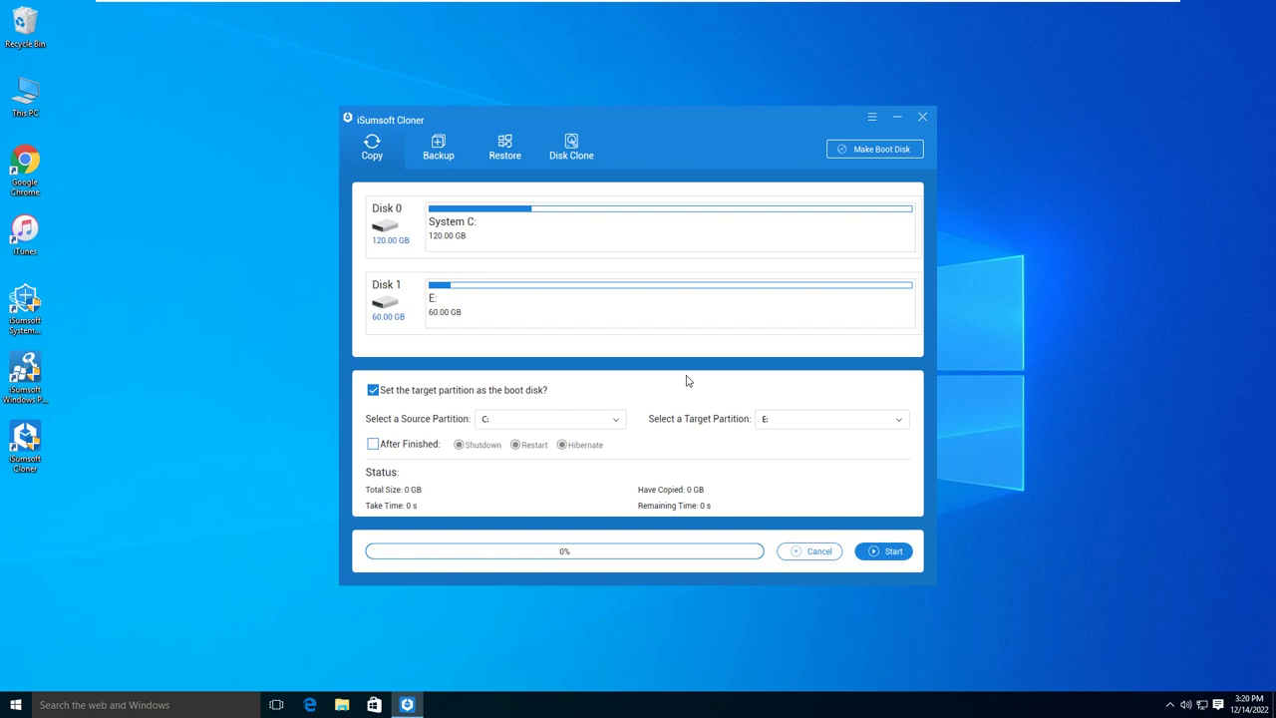
pyautogui.click(508, 152)
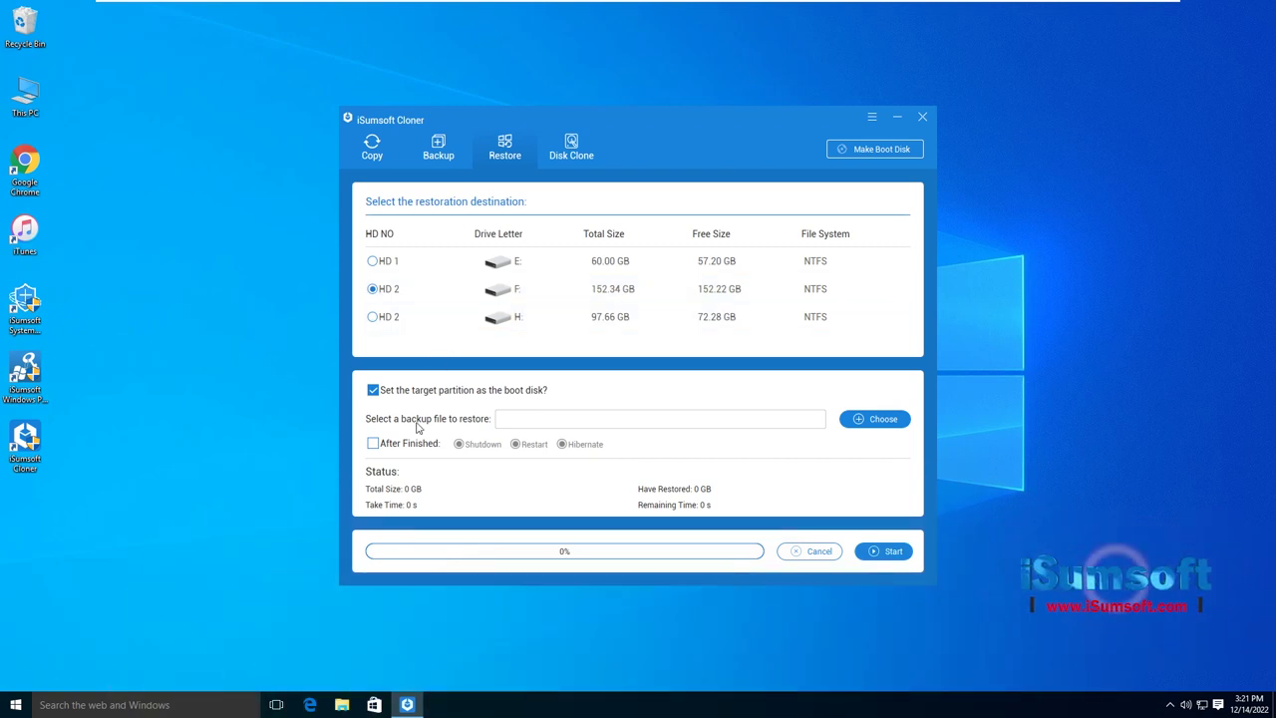
# - Select FileBack_2022121415551.icg from New Volume (H:) as the backup image to restore
pyautogui.click(884, 420)
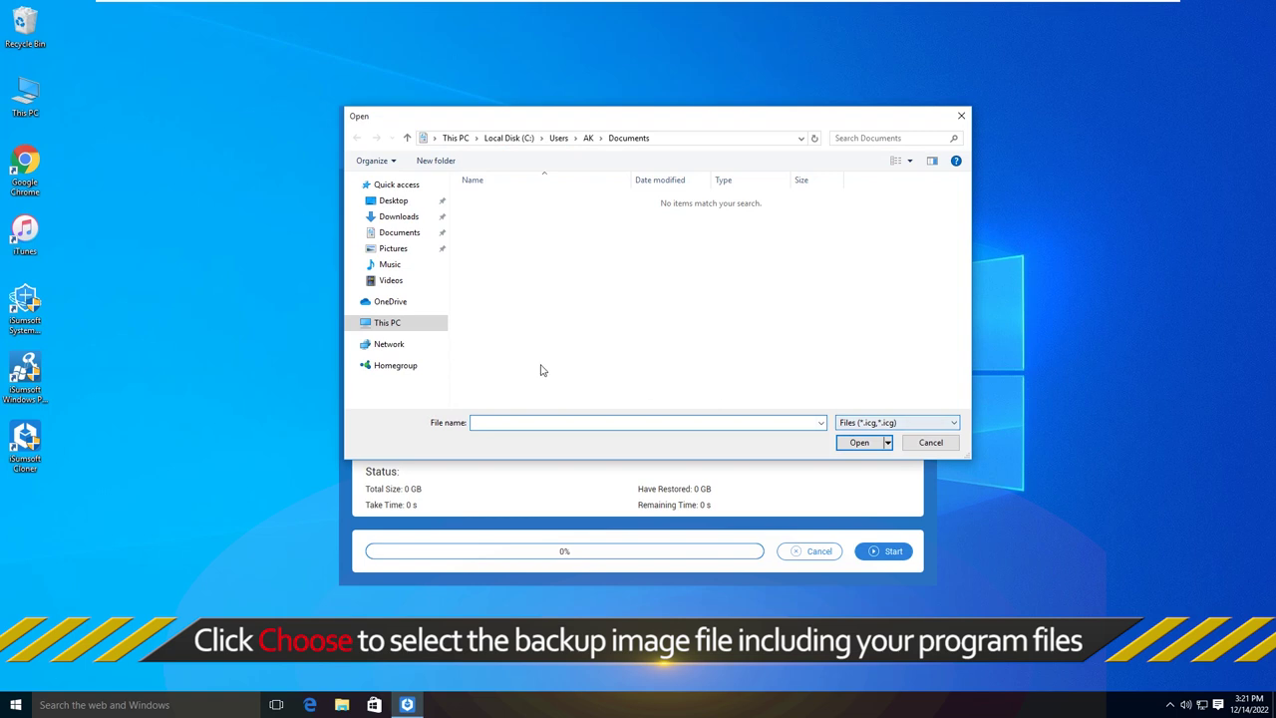
pyautogui.click(388, 323)
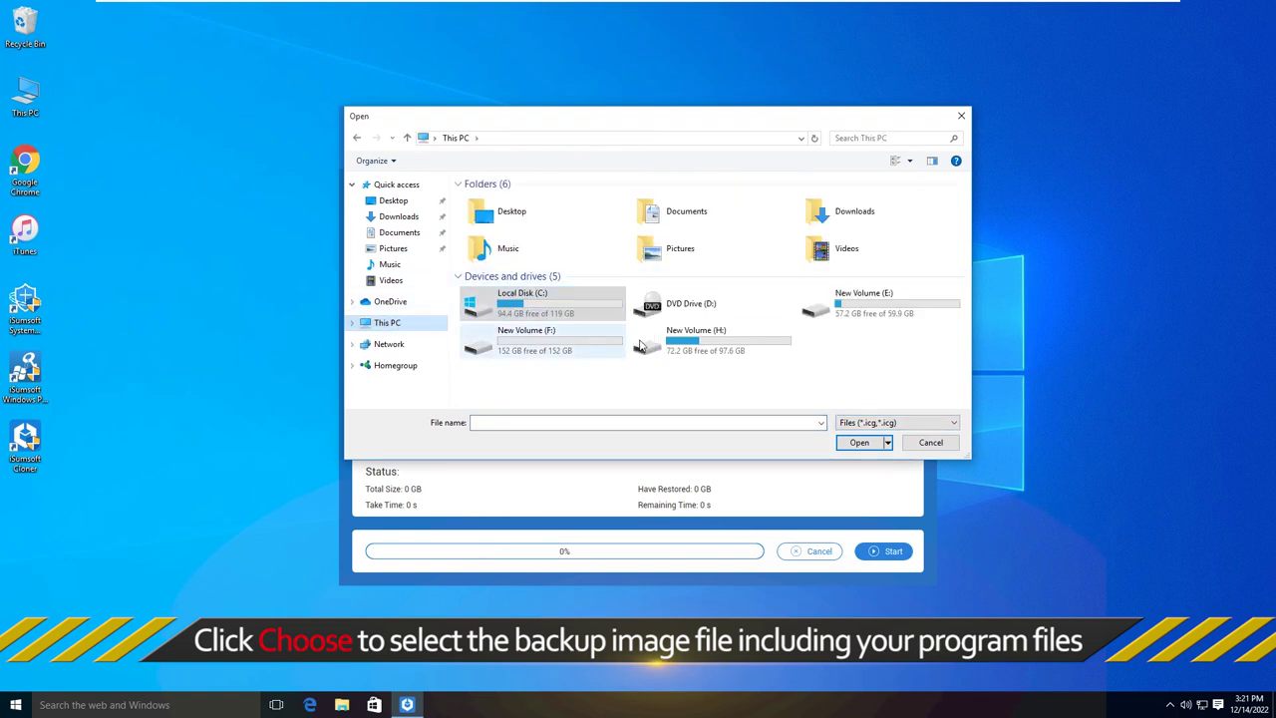
pyautogui.doubleClick(683, 344)
pyautogui.click(514, 208)
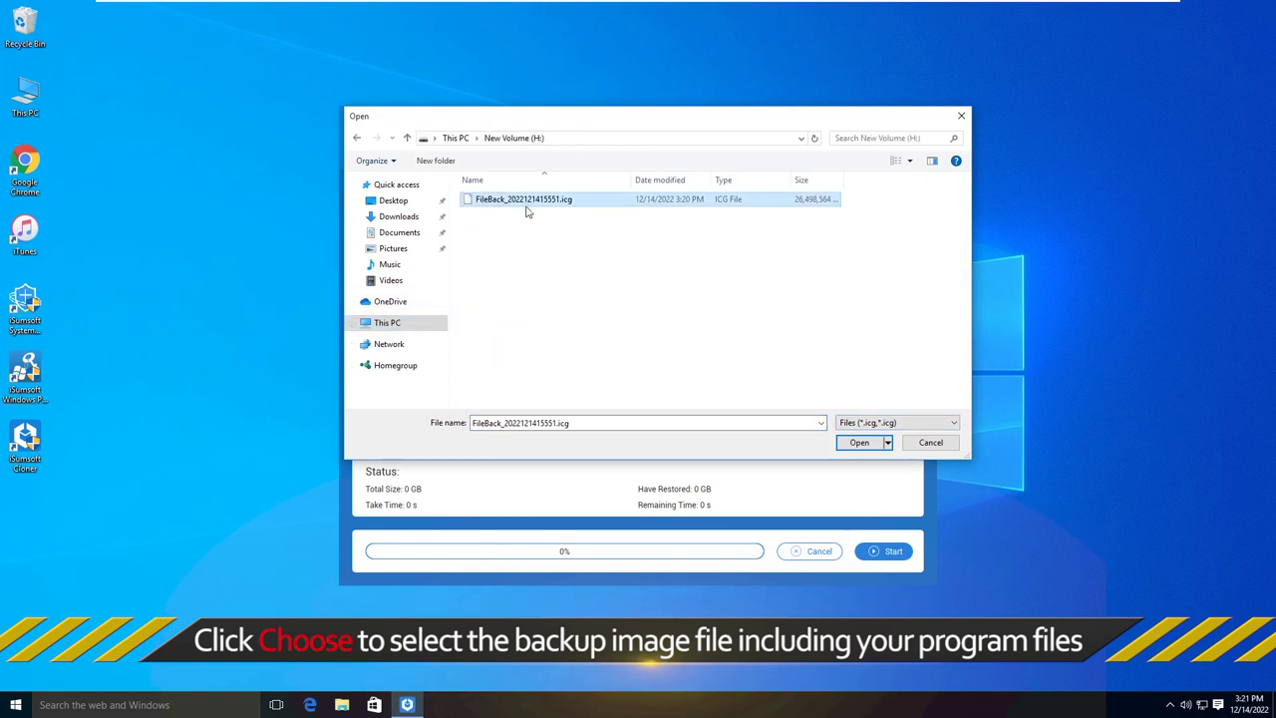
pyautogui.click(871, 444)
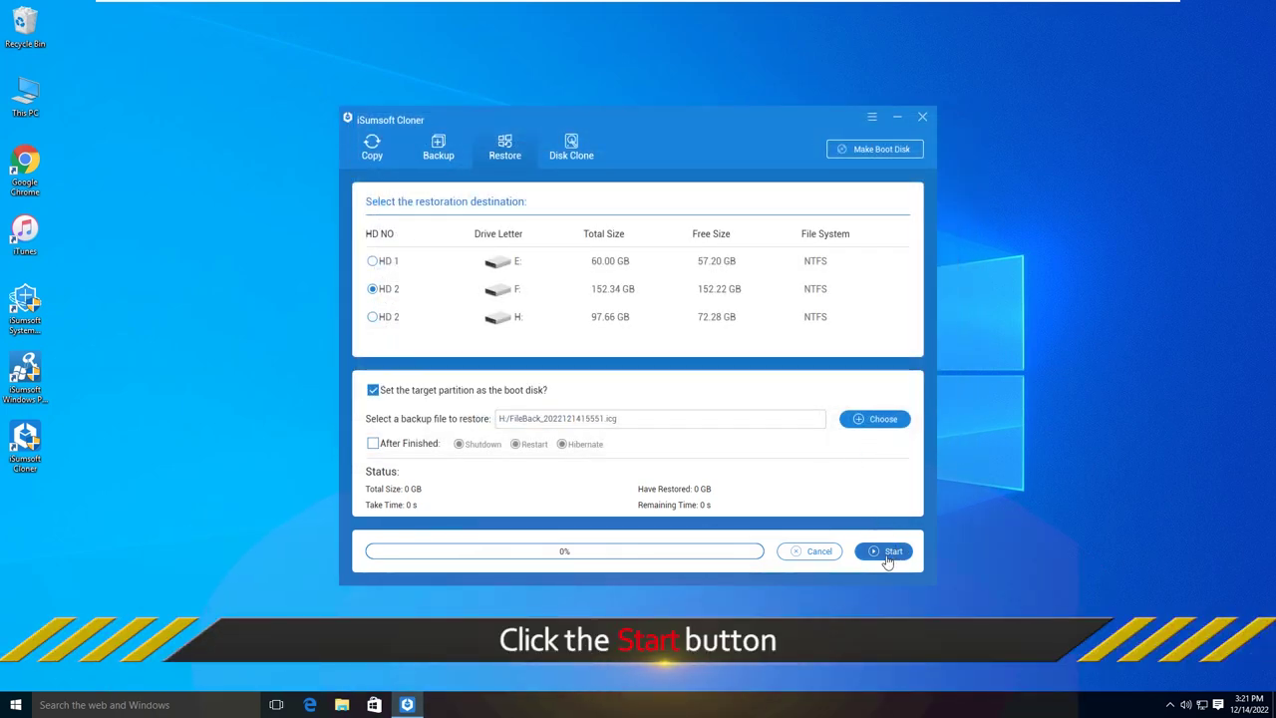
# - Restore the image onto drive F:, confirming the format, until 25.27 GB restore succeeds
pyautogui.click(873, 553)
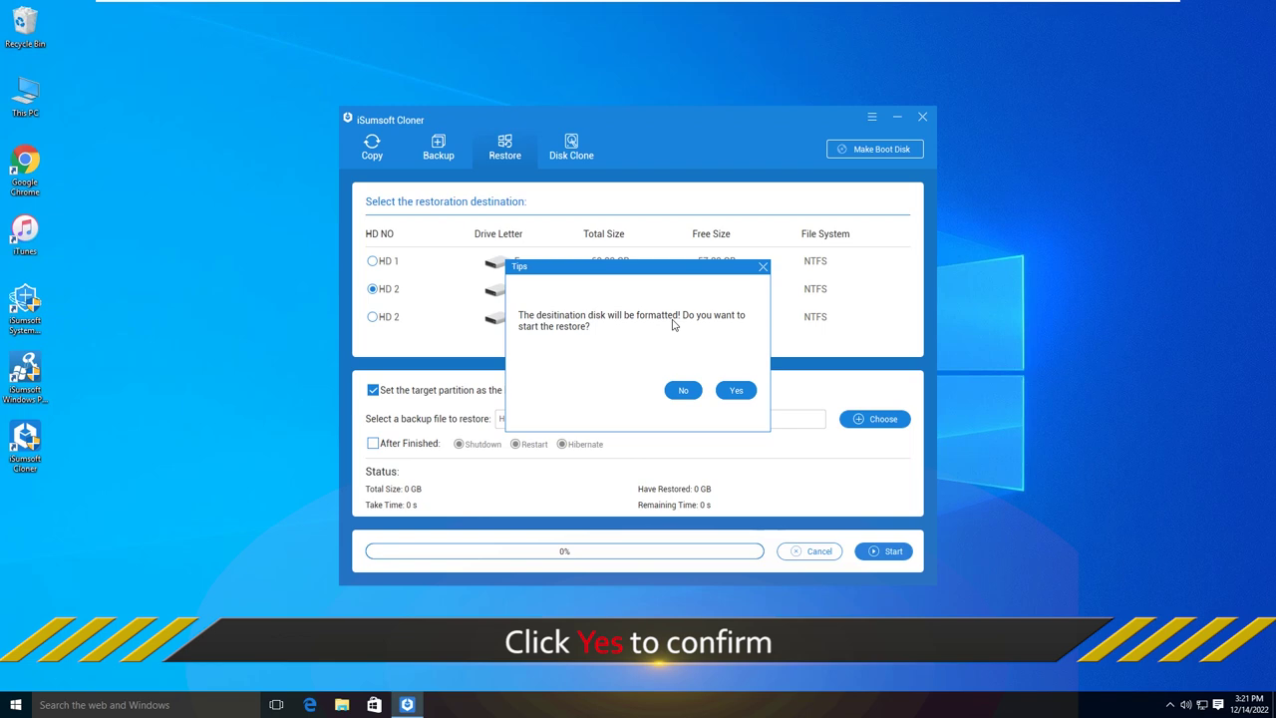
pyautogui.click(735, 391)
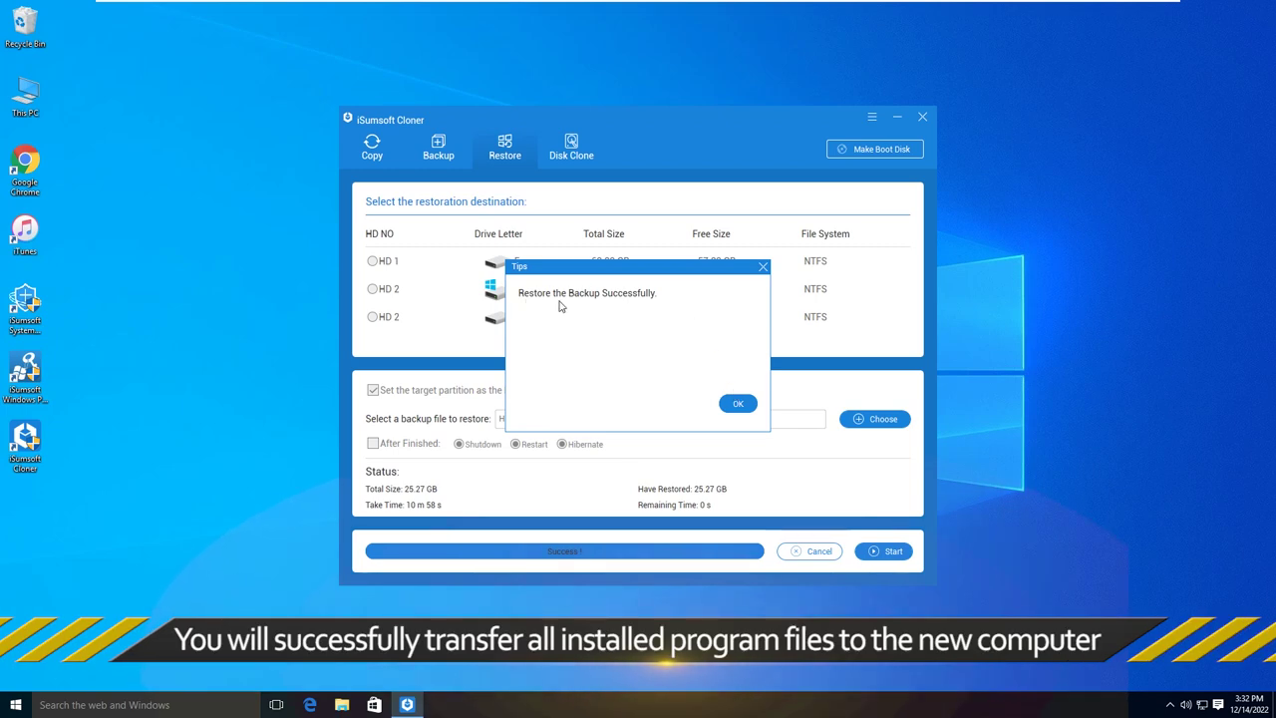
pyautogui.click(734, 402)
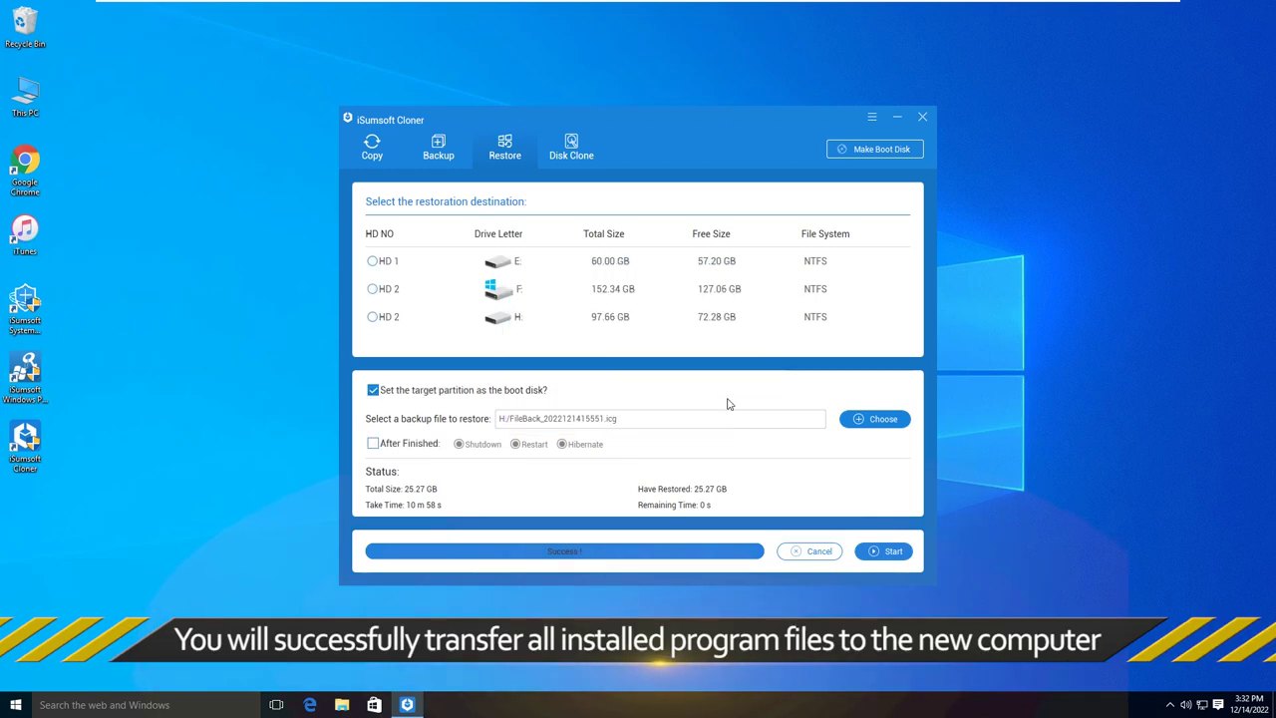
pyautogui.doubleClick(25, 94)
pyautogui.doubleClick(652, 155)
pyautogui.moveTo(251, 236); pyautogui.dragTo(243, 102)
pyautogui.click(175, 182)
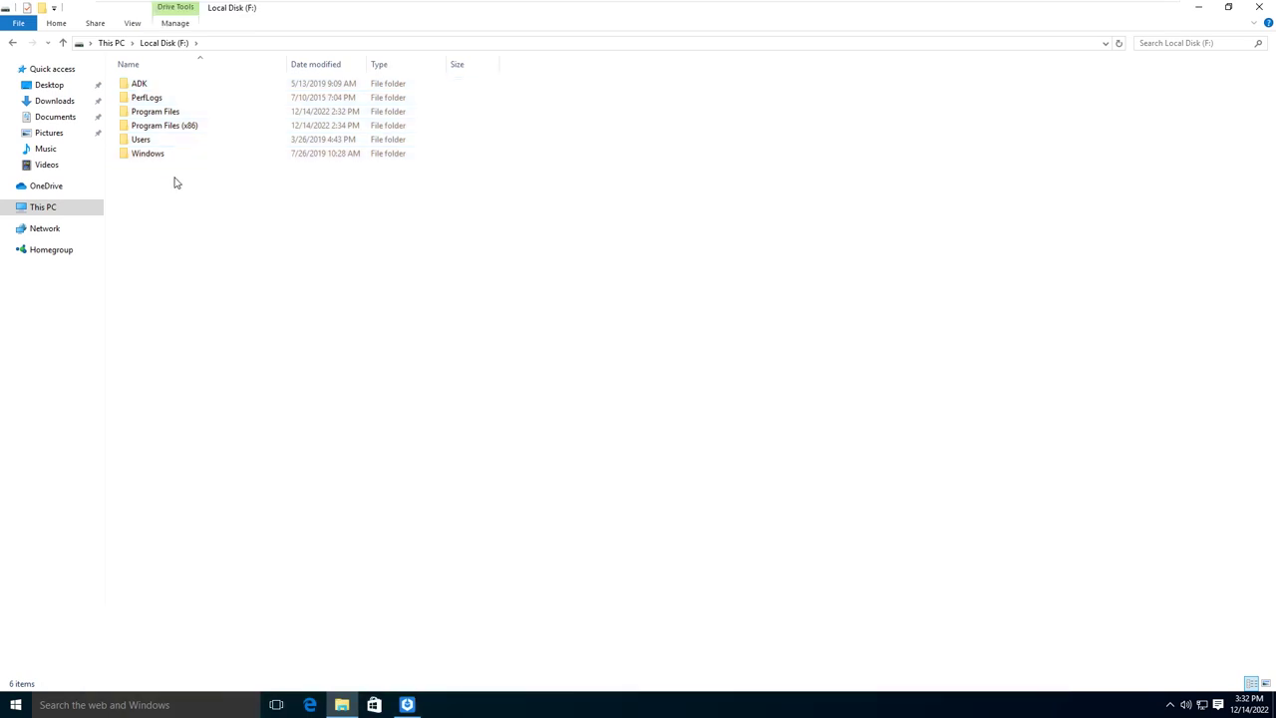
pyautogui.doubleClick(174, 128)
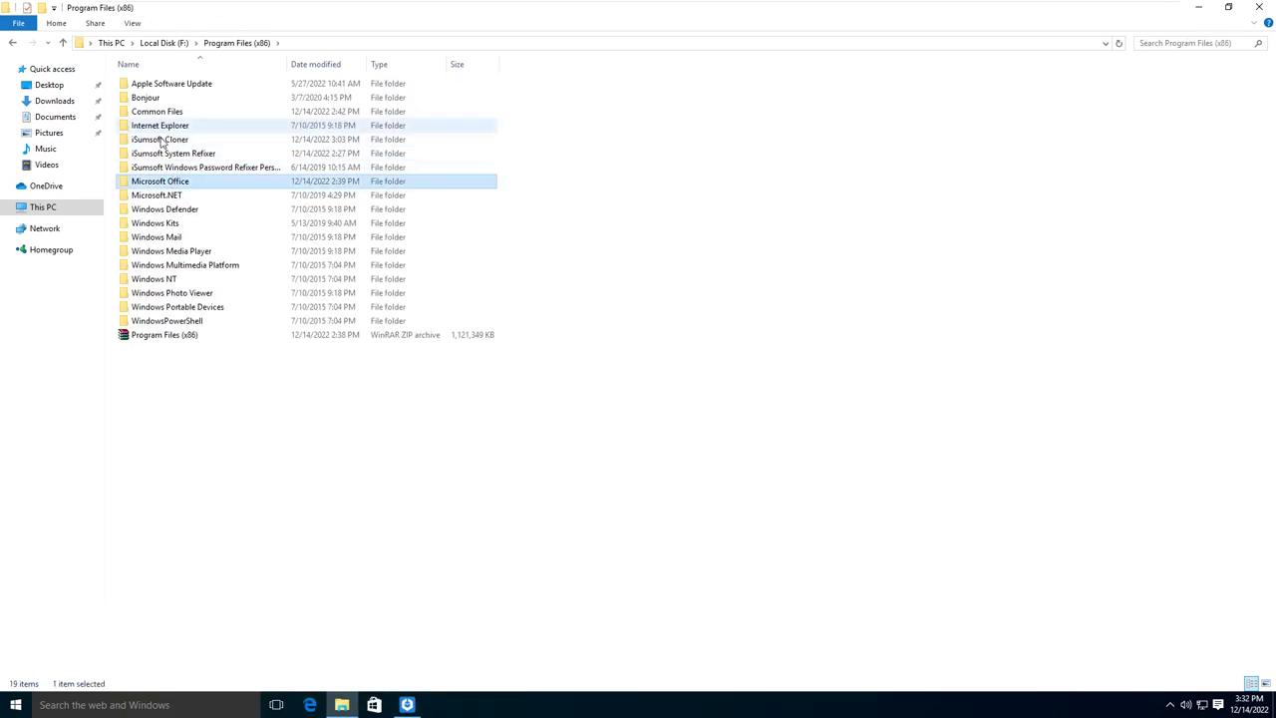
pyautogui.click(167, 153)
pyautogui.click(171, 168)
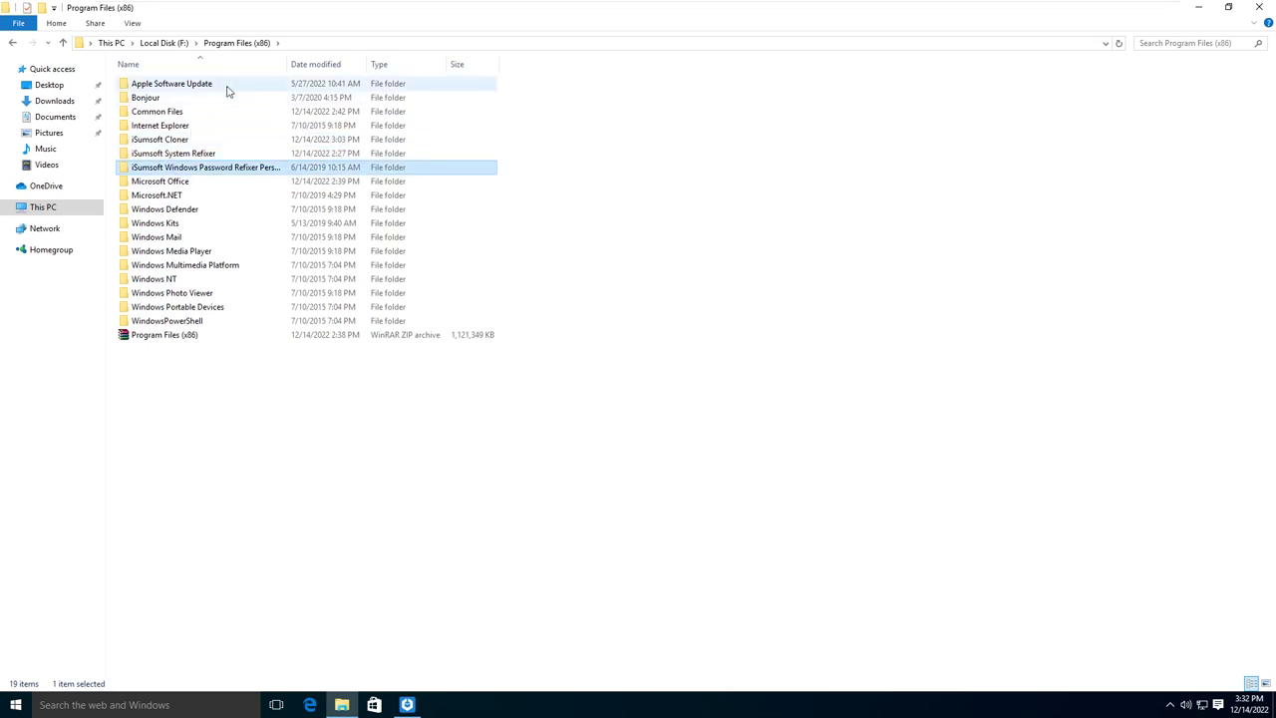
pyautogui.click(12, 45)
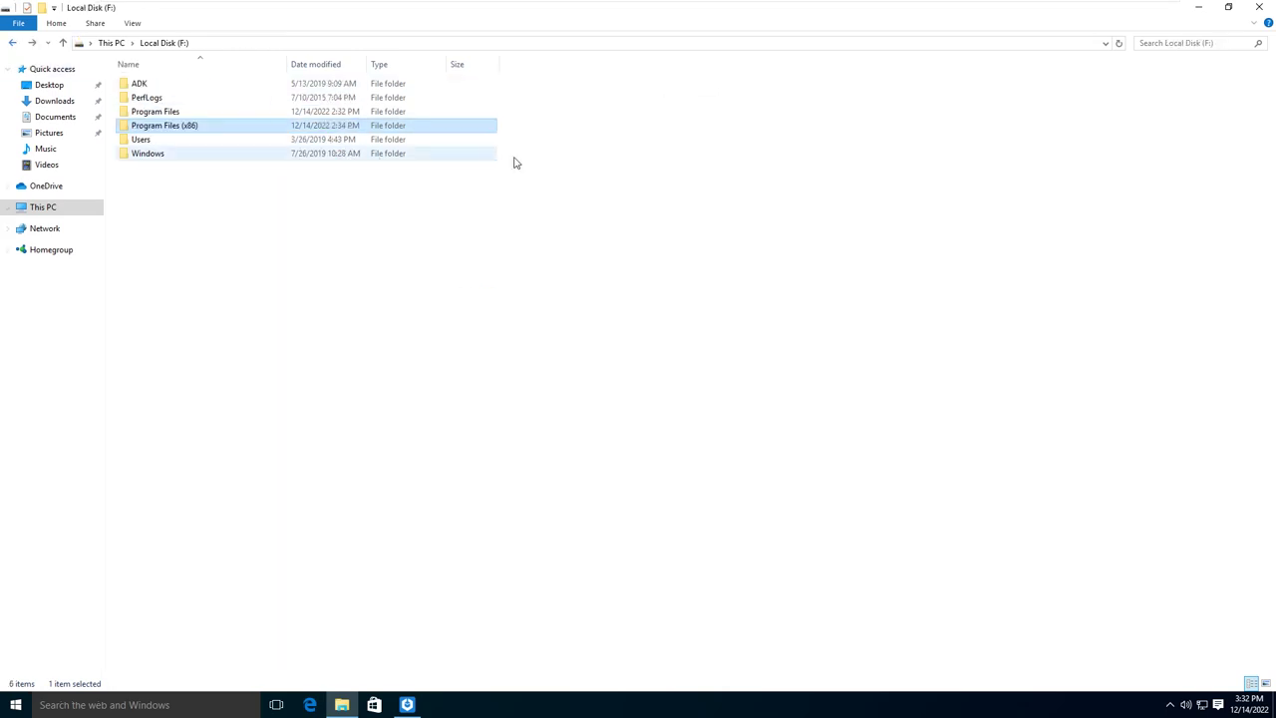
pyautogui.click(1208, 10)
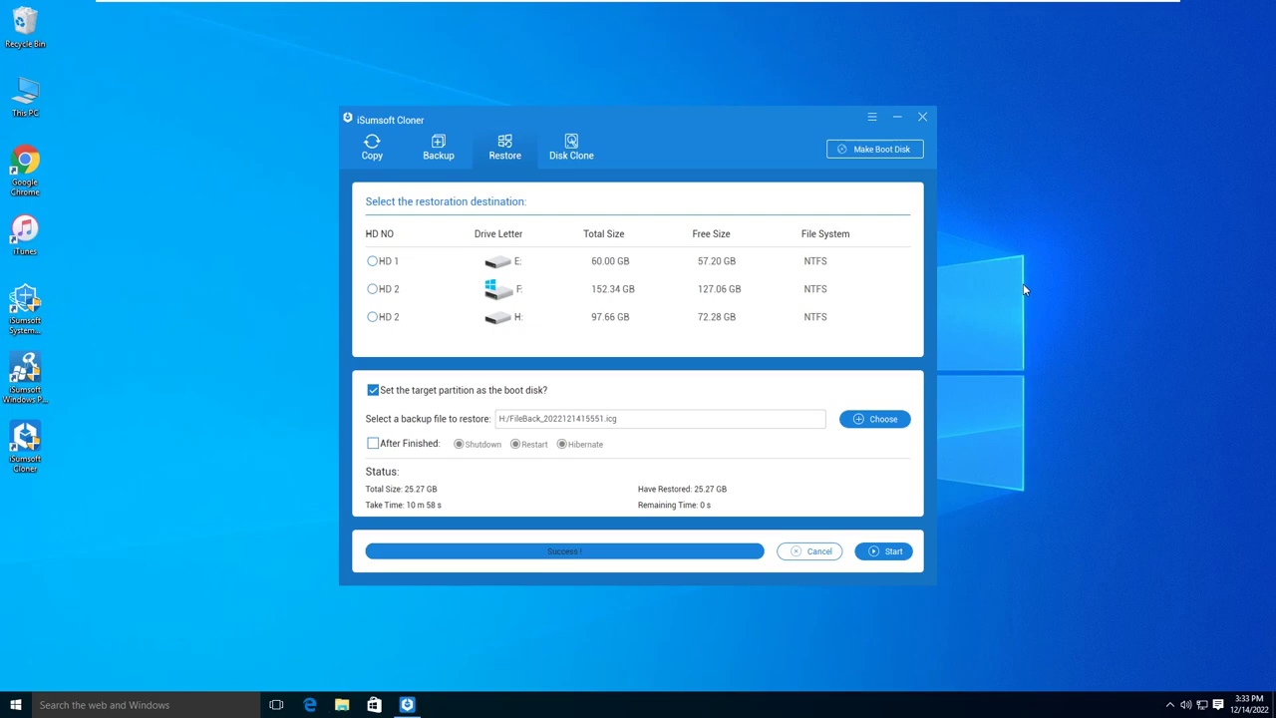